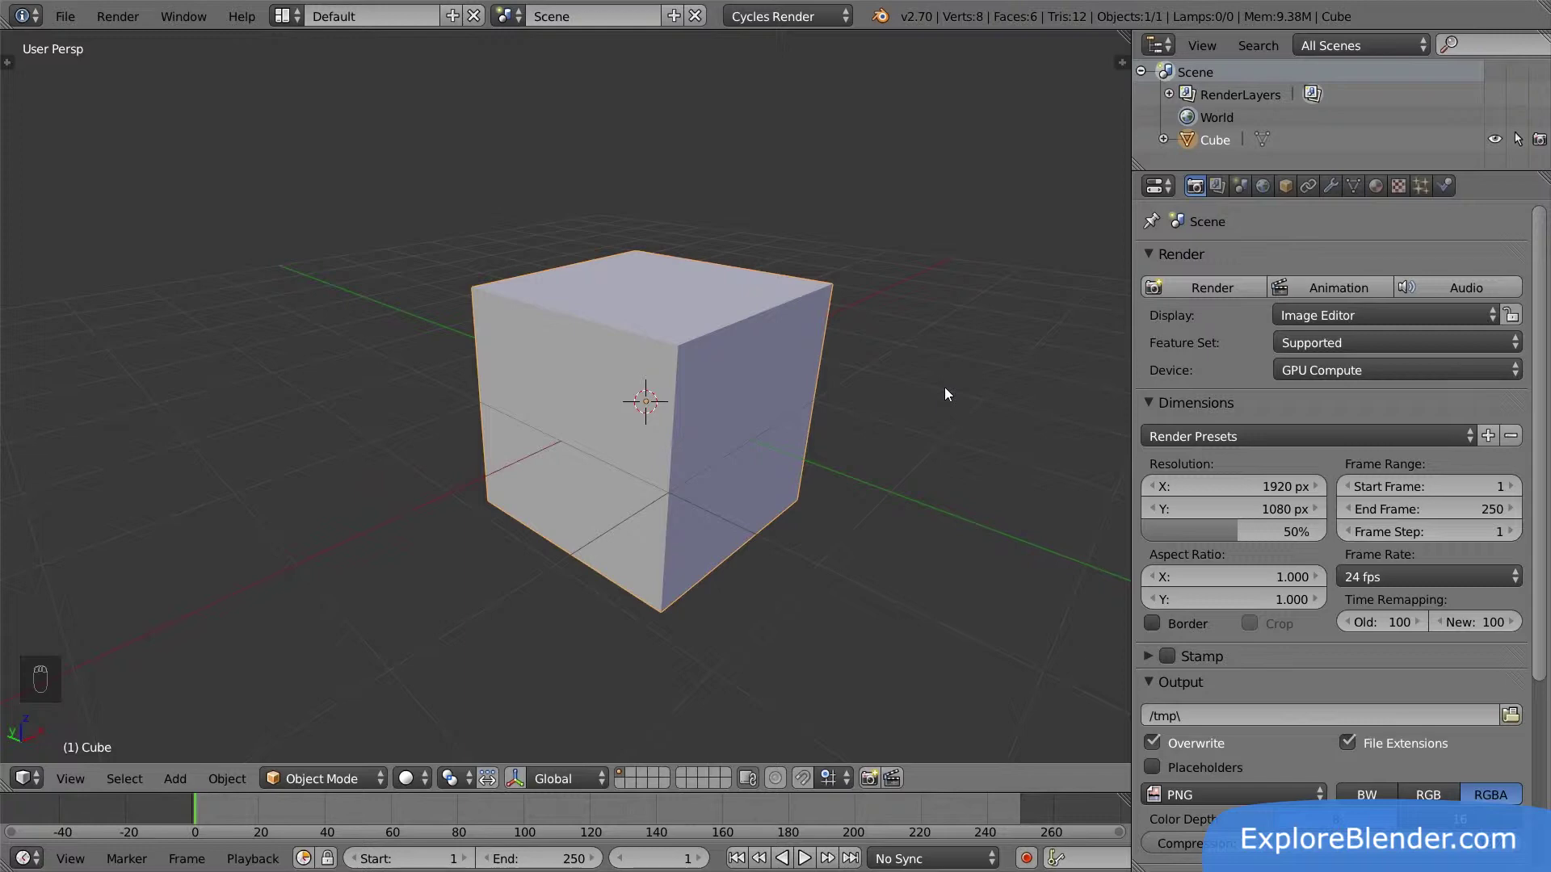
- Show the Cube's modifier properties and the Add Modifier list of Modify, Generate, Deform and Simulate modifiers
click(1337, 186)
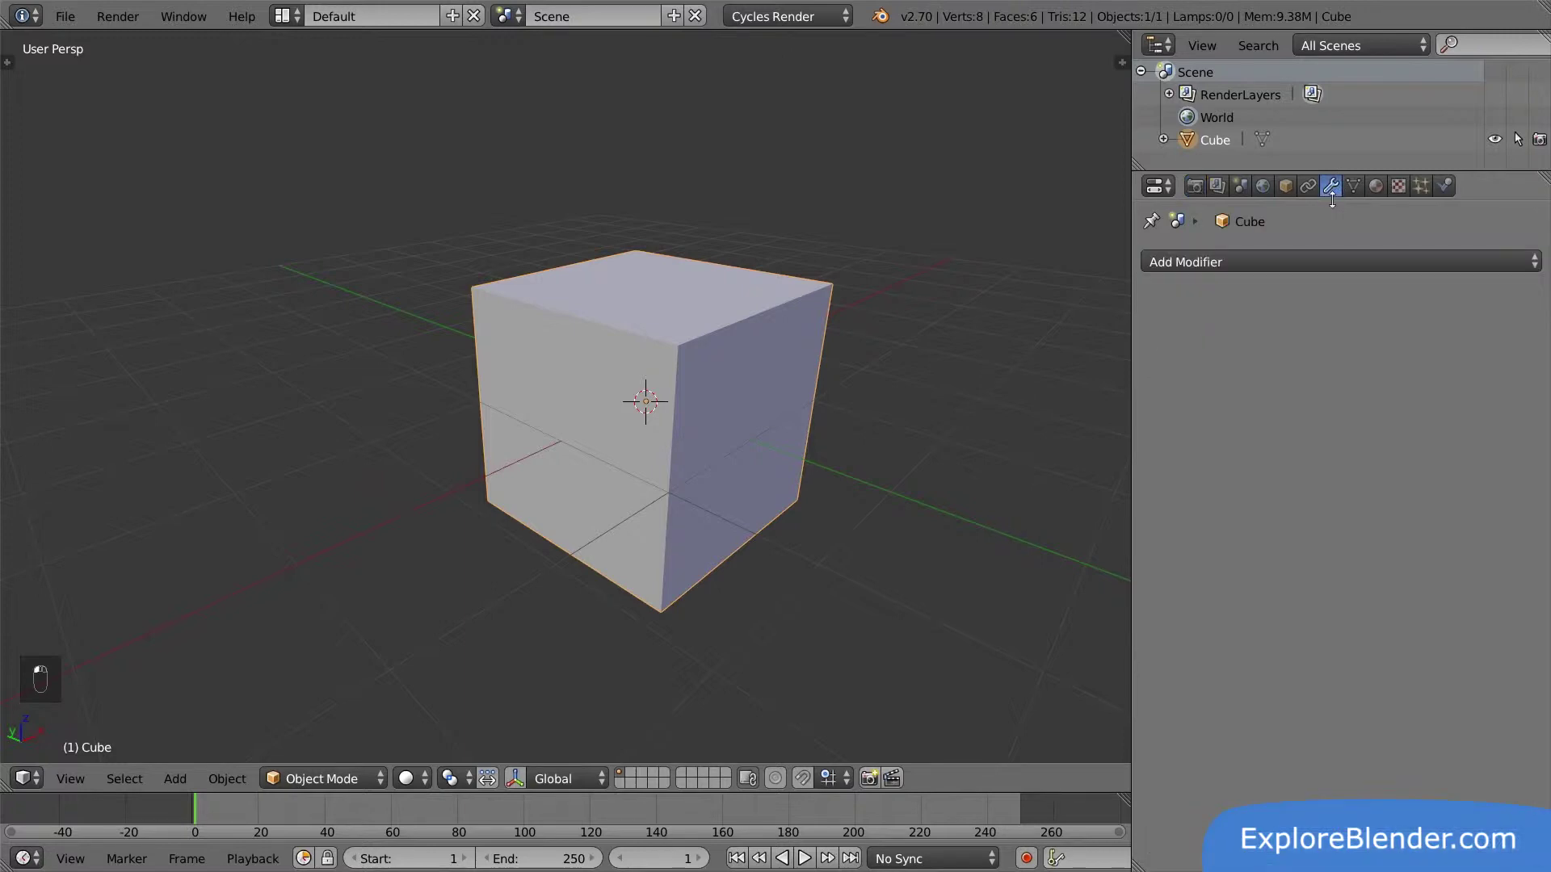
click(1200, 261)
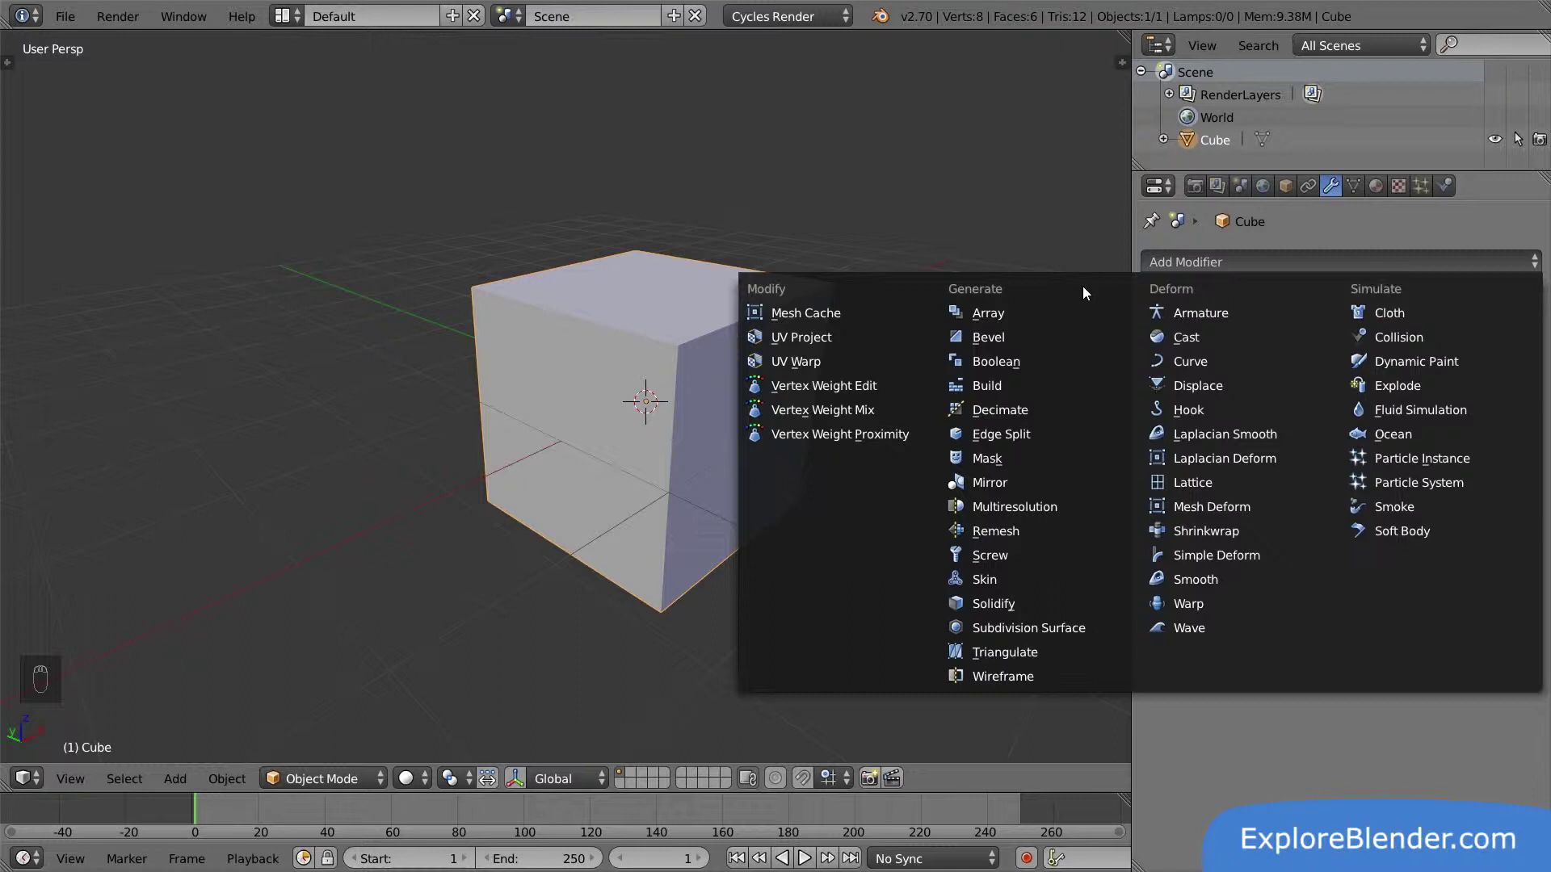
- Add a Bevel modifier to the Cube, then remove it again
click(990, 343)
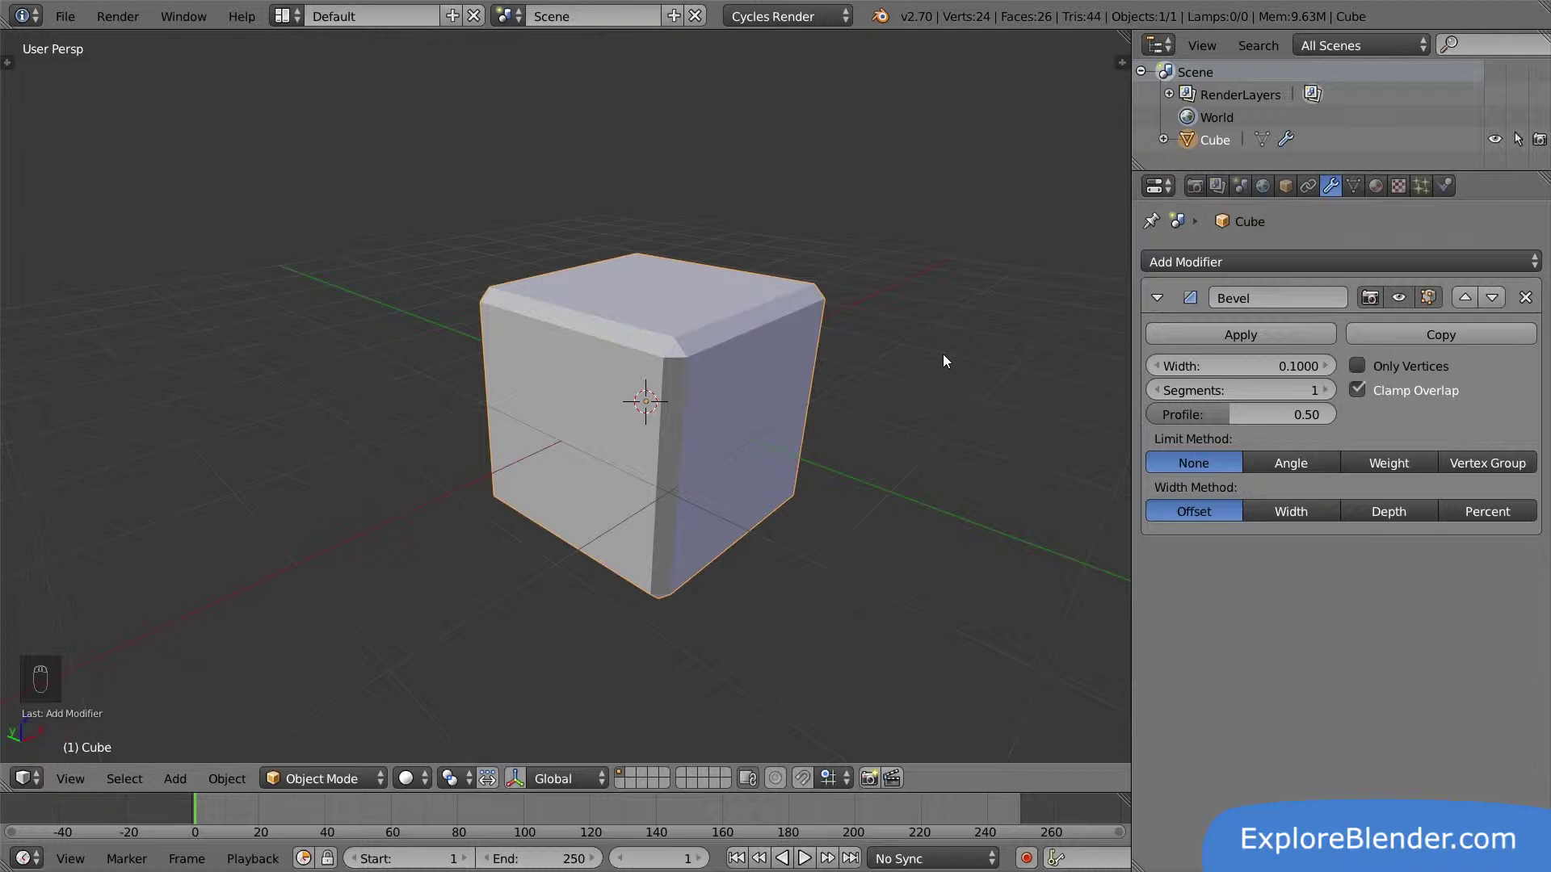
click(1526, 298)
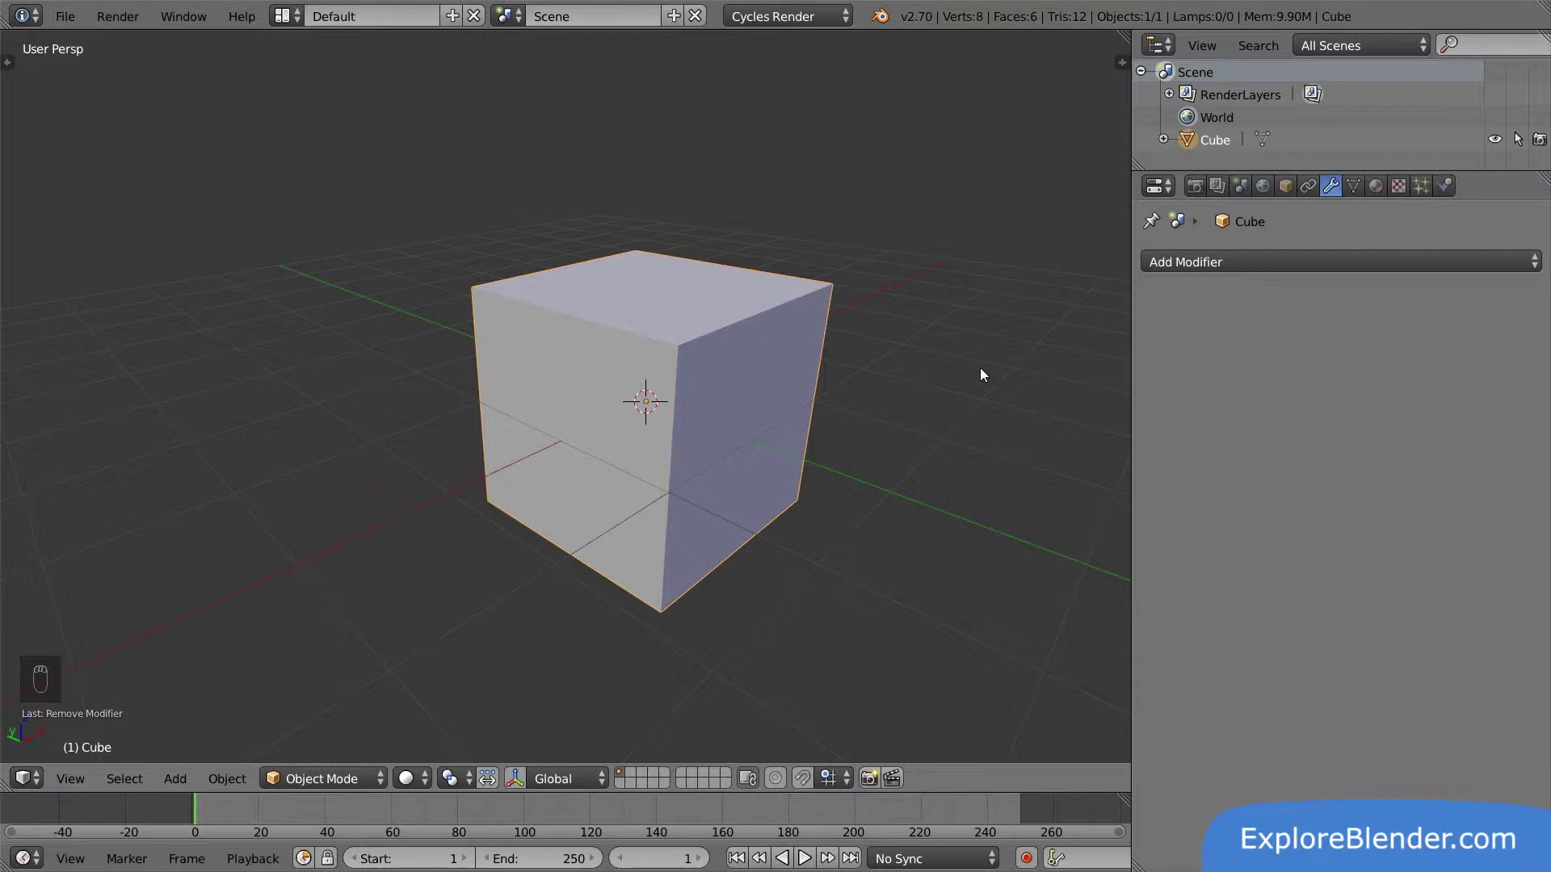
- Undo the Bevel removal and toggle its viewport display off and back on
key(ctrl+z)
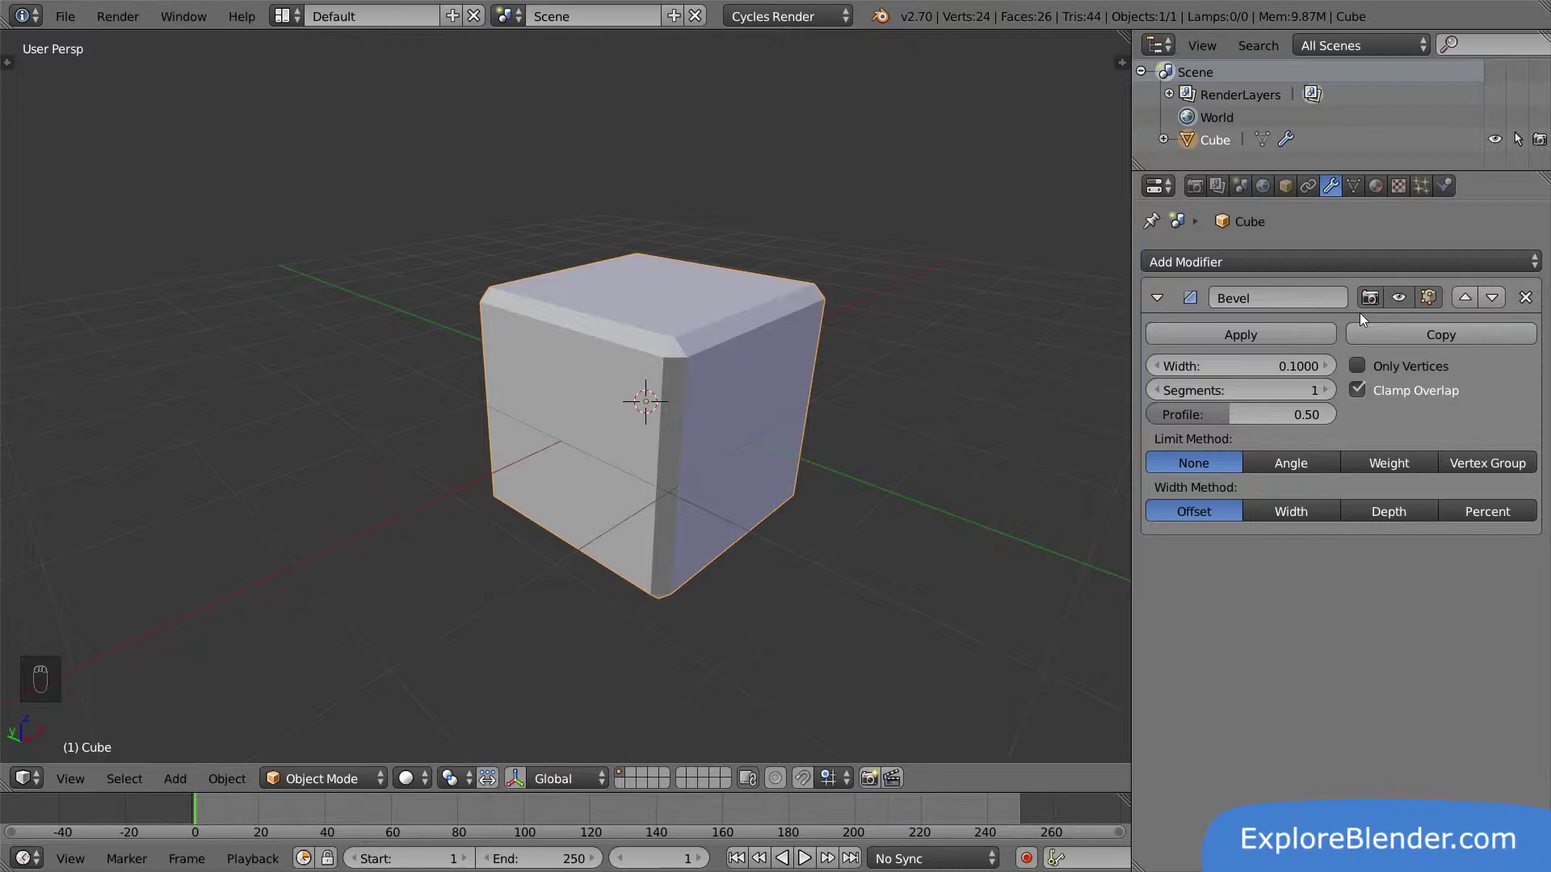
click(1398, 299)
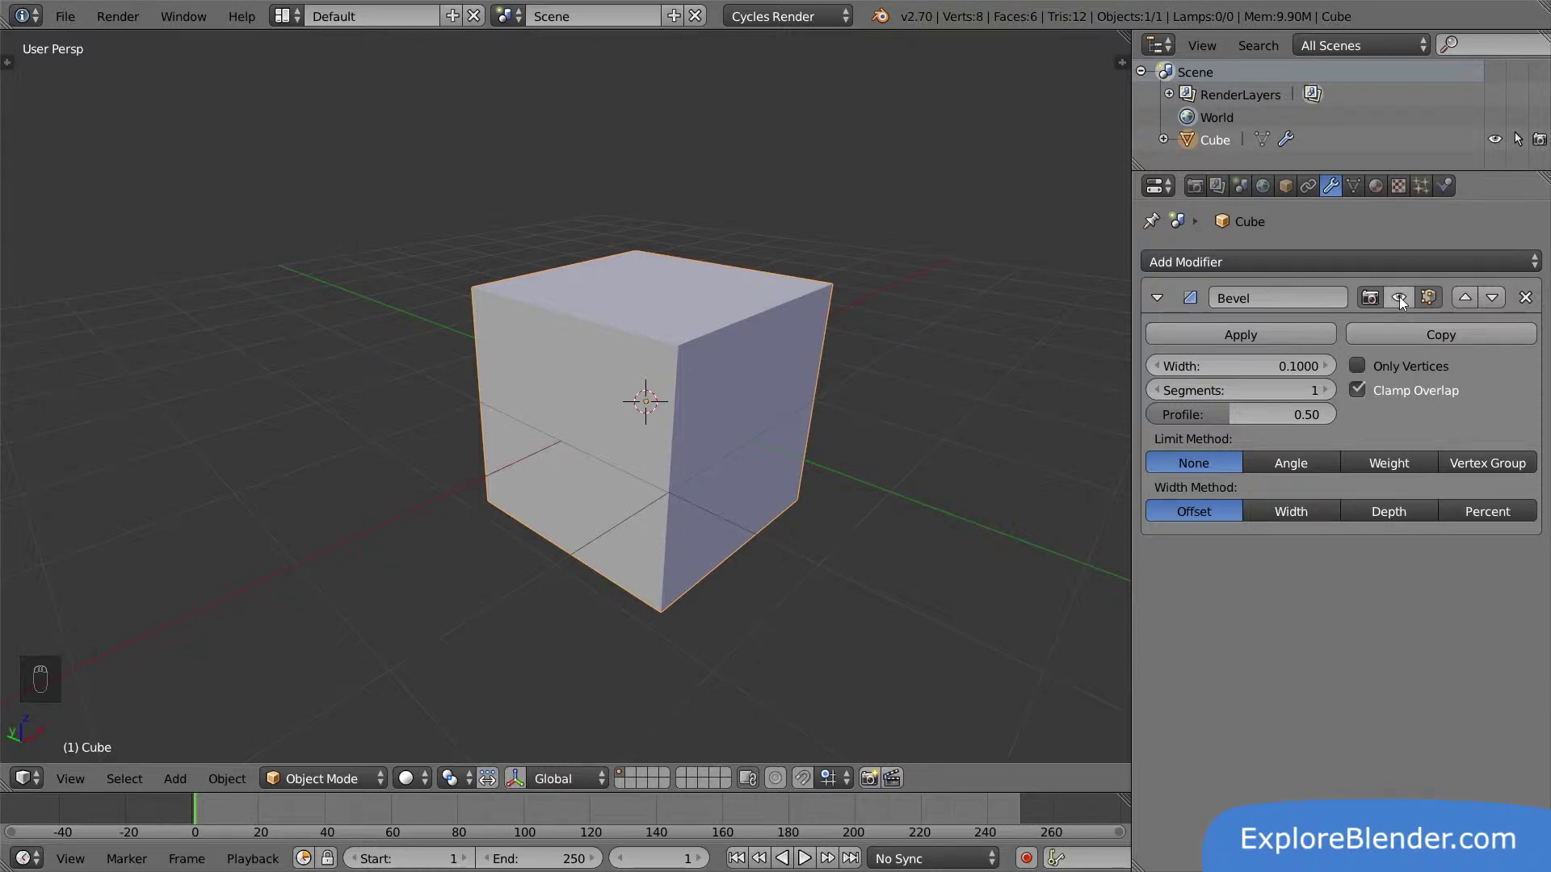
click(1399, 297)
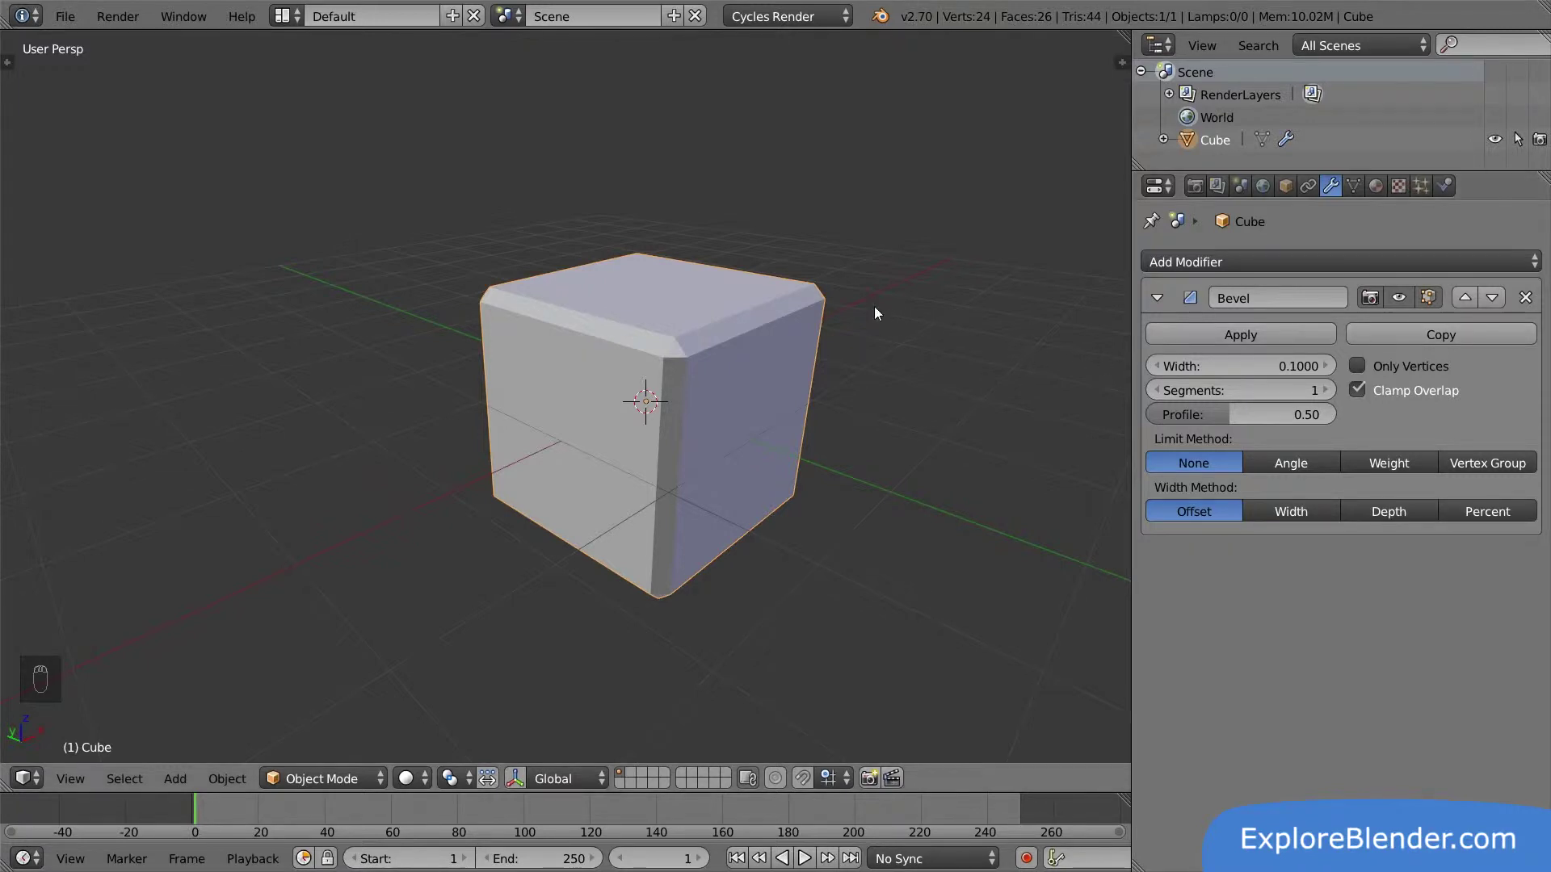
key(Tab)
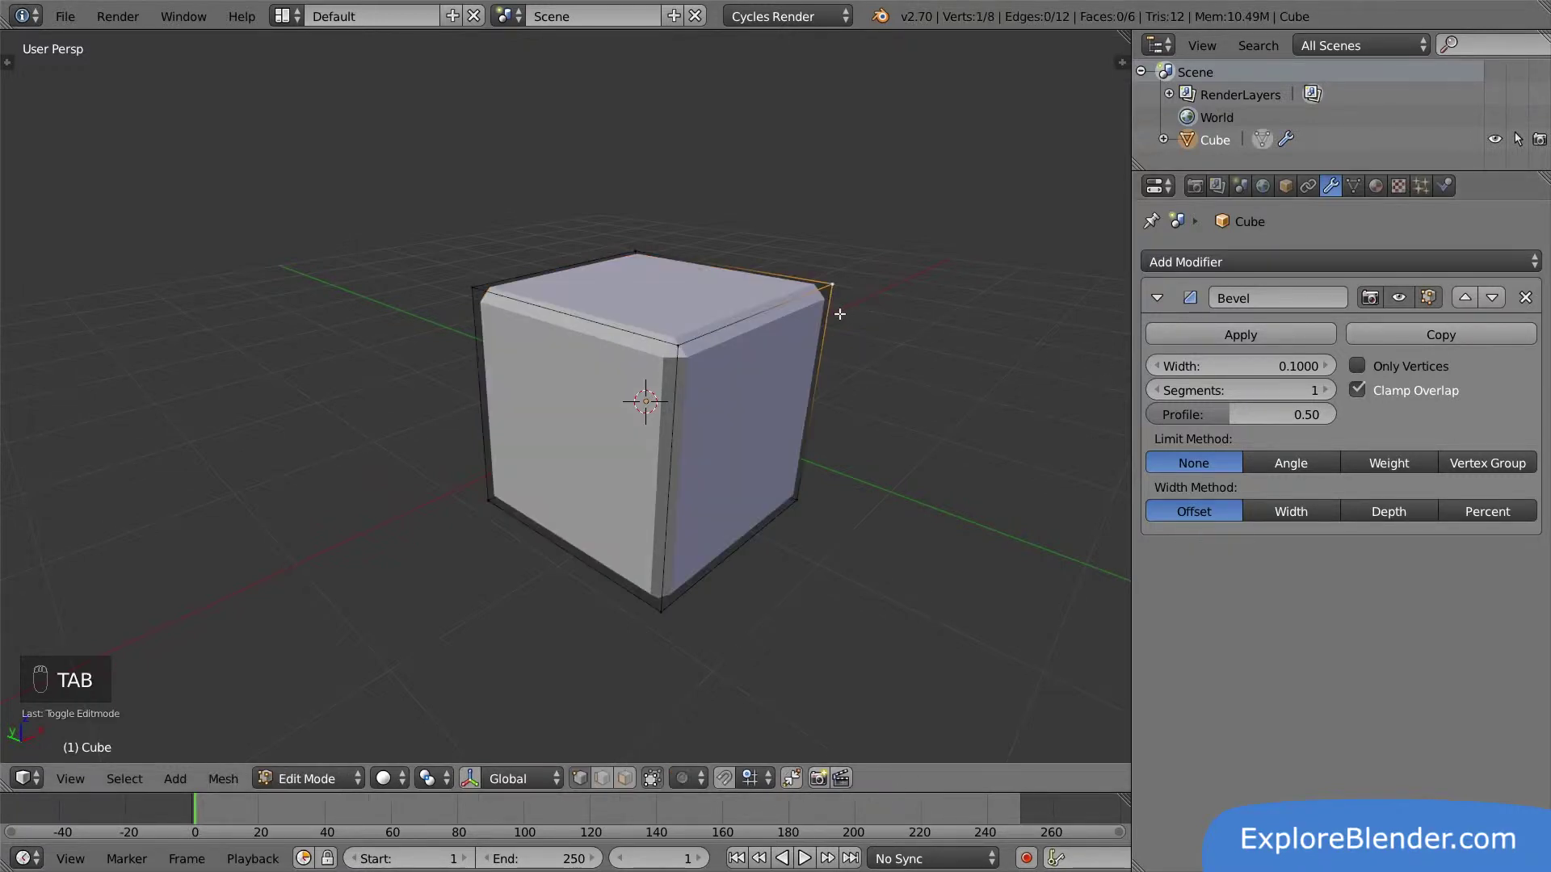
right_click(654, 272)
key(g)
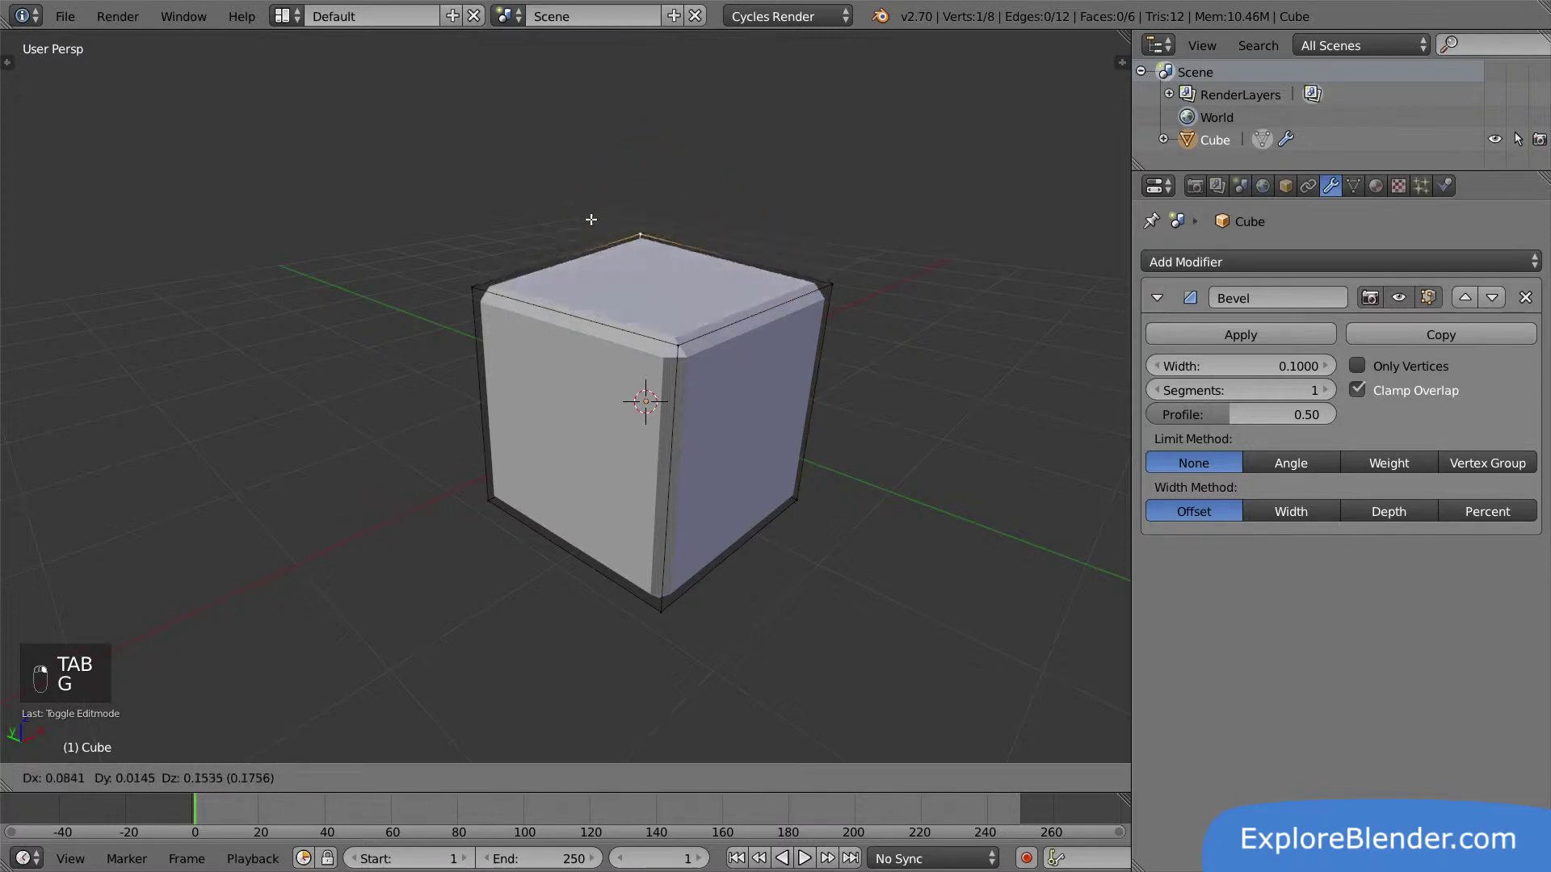
right_click(548, 244)
right_click(473, 286)
key(g)
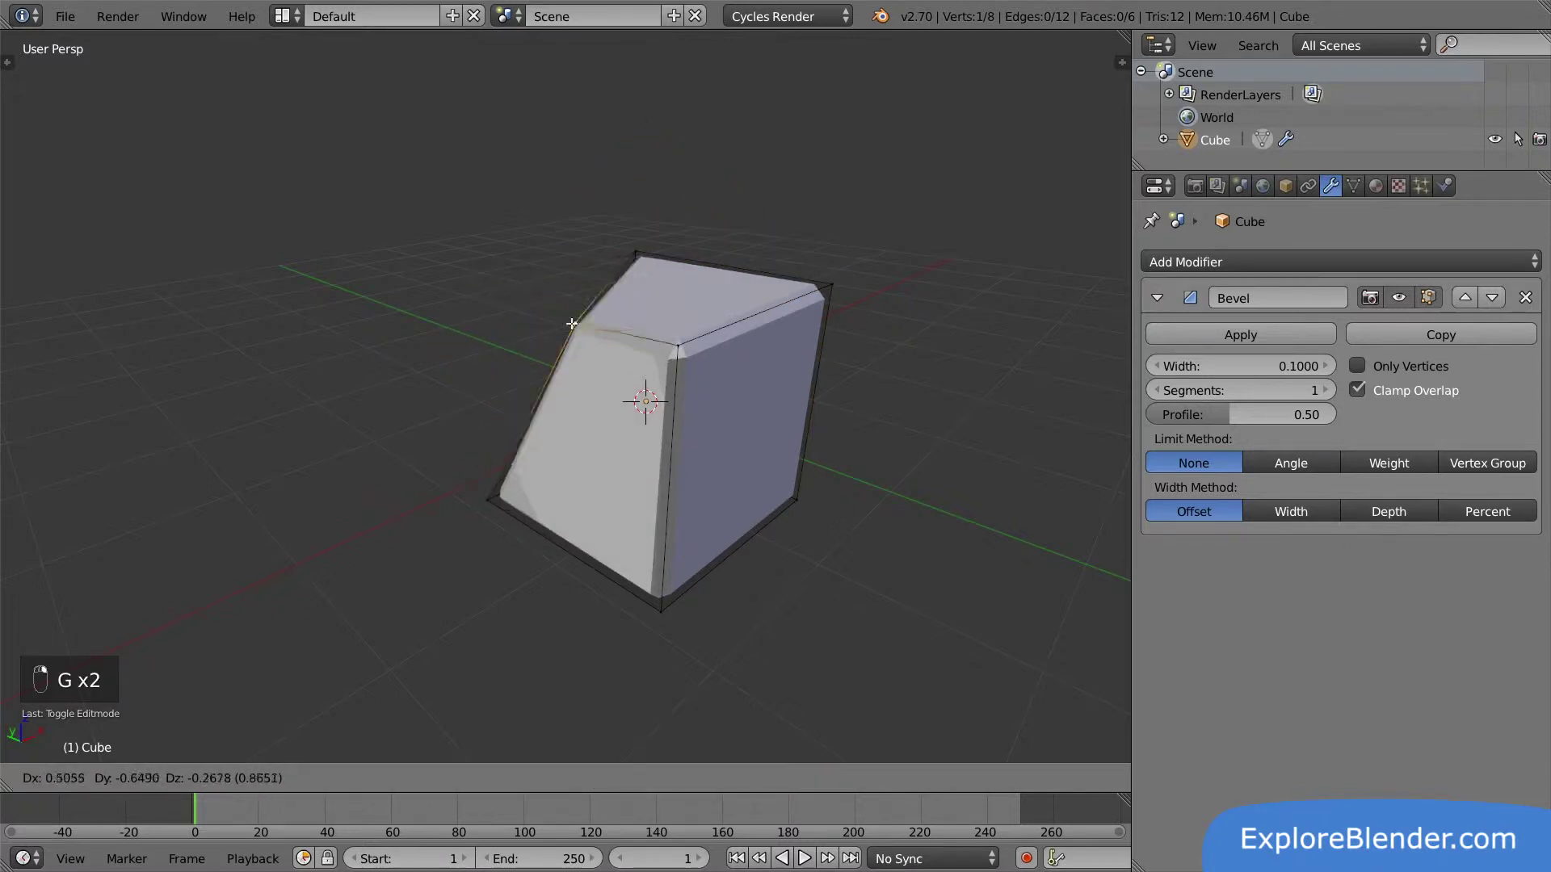
right_click(417, 251)
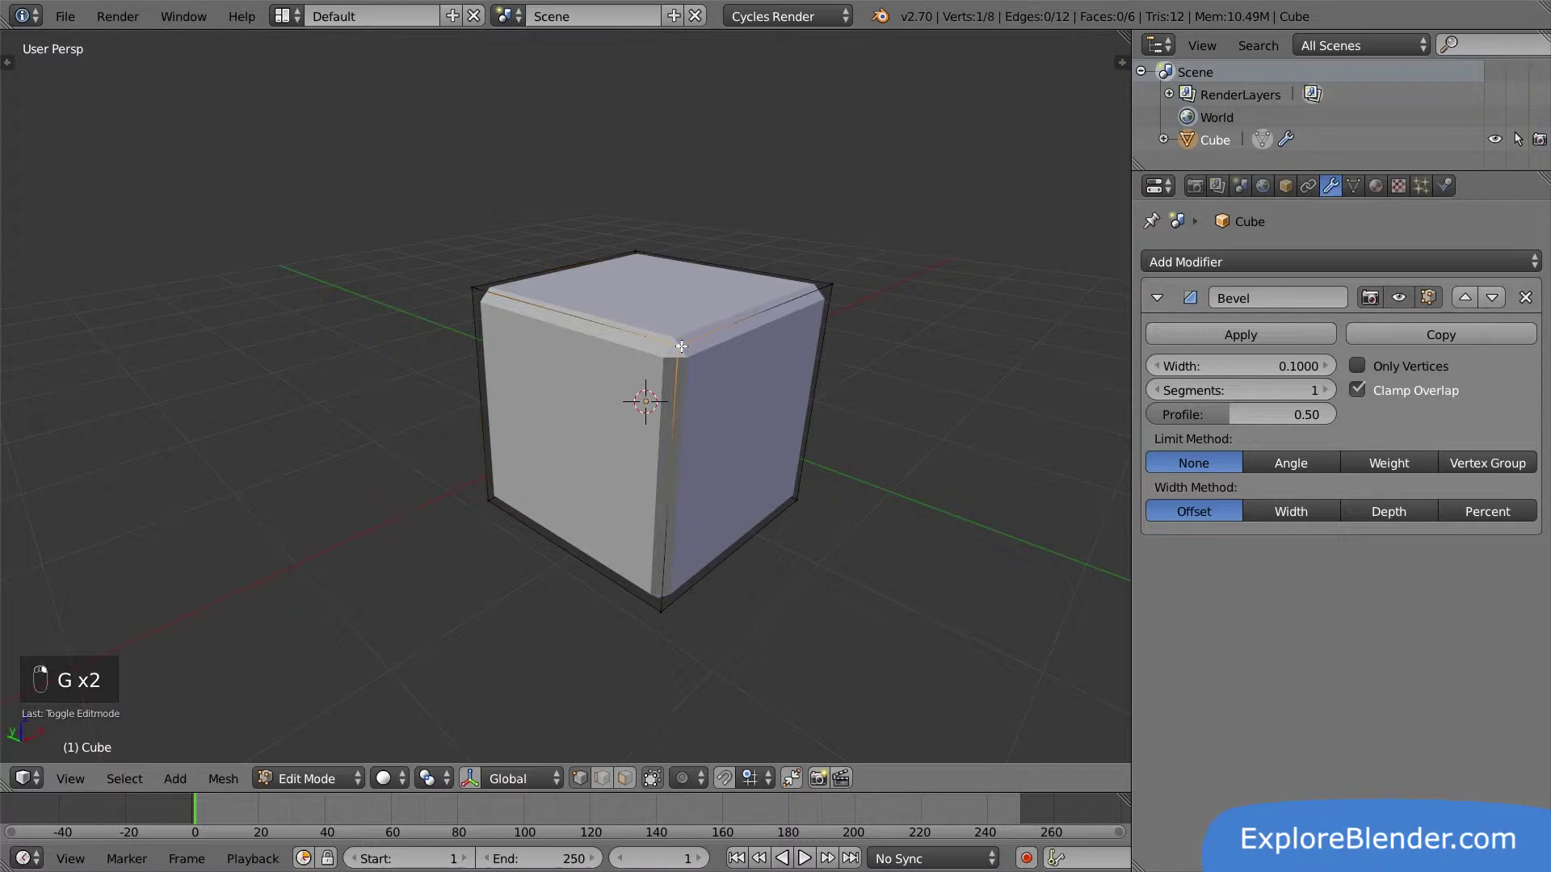
key(g)
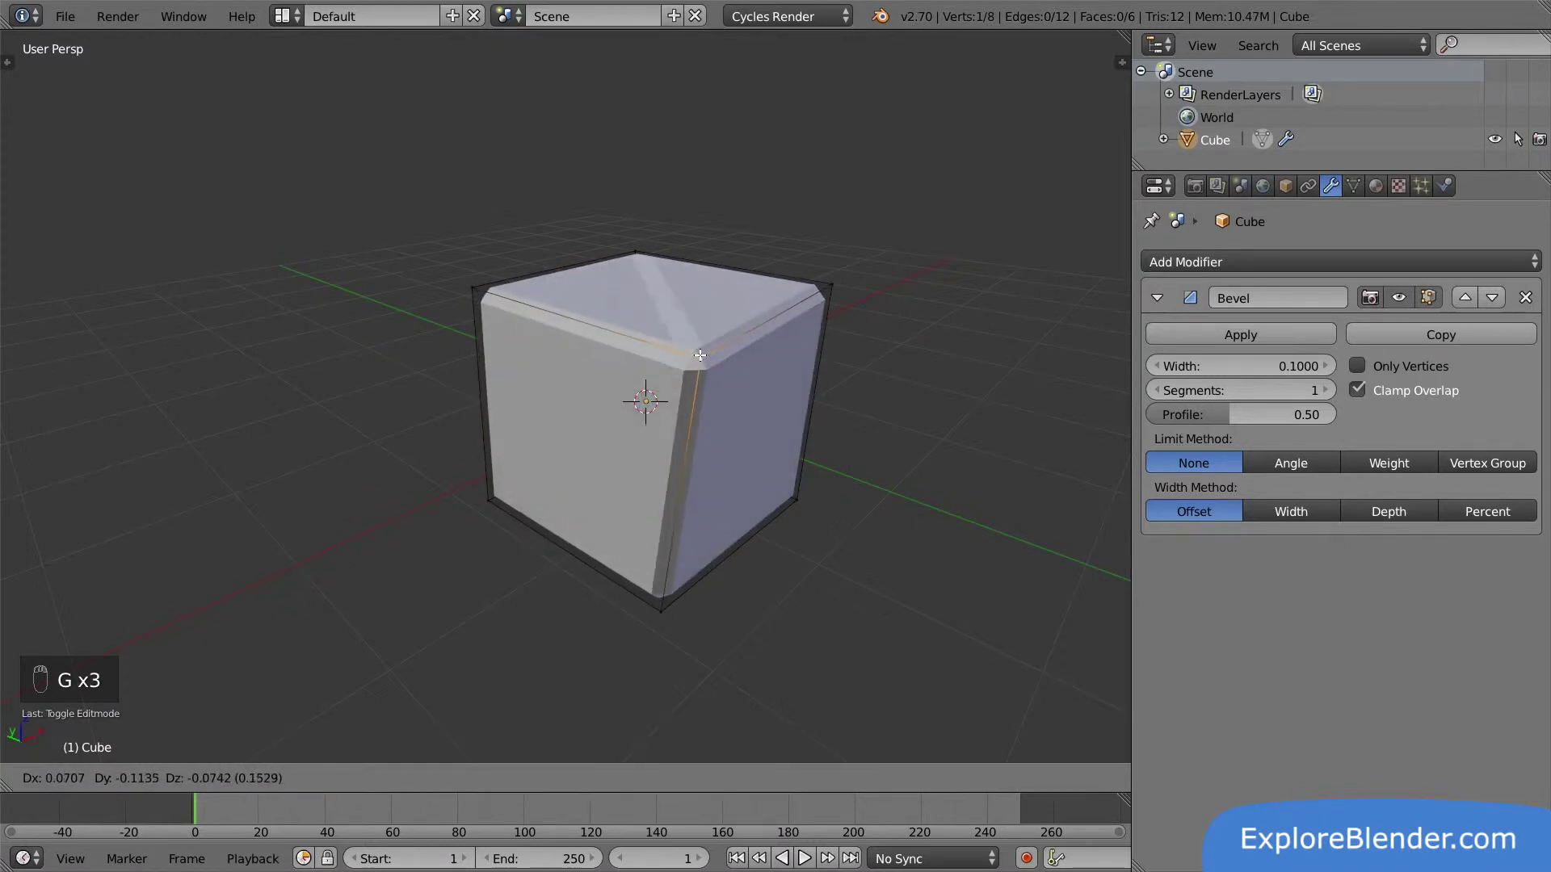
right_click(699, 352)
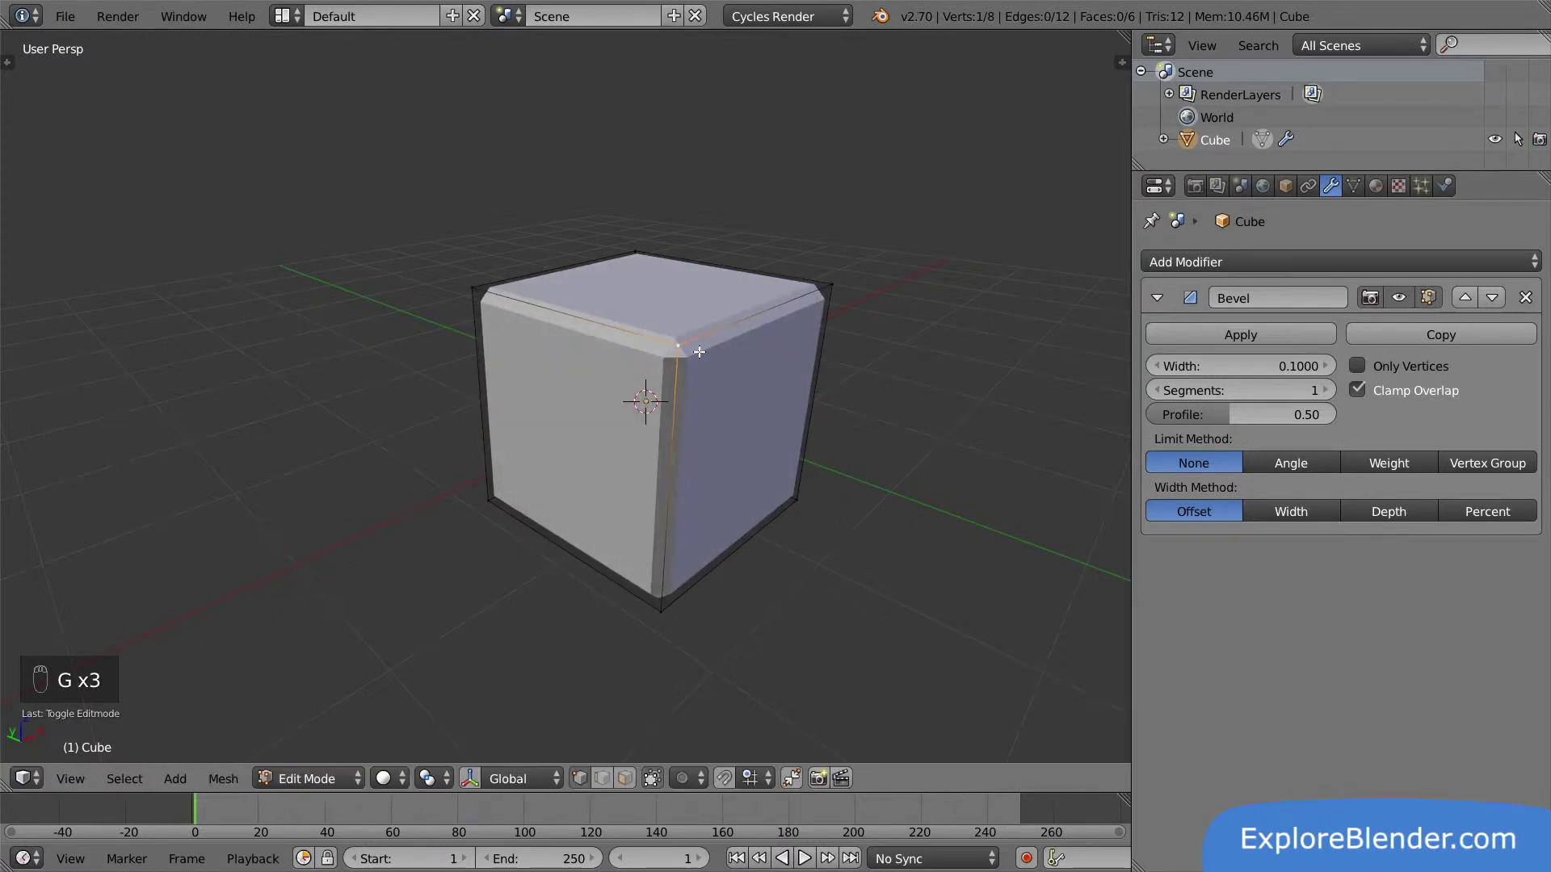
click(1428, 297)
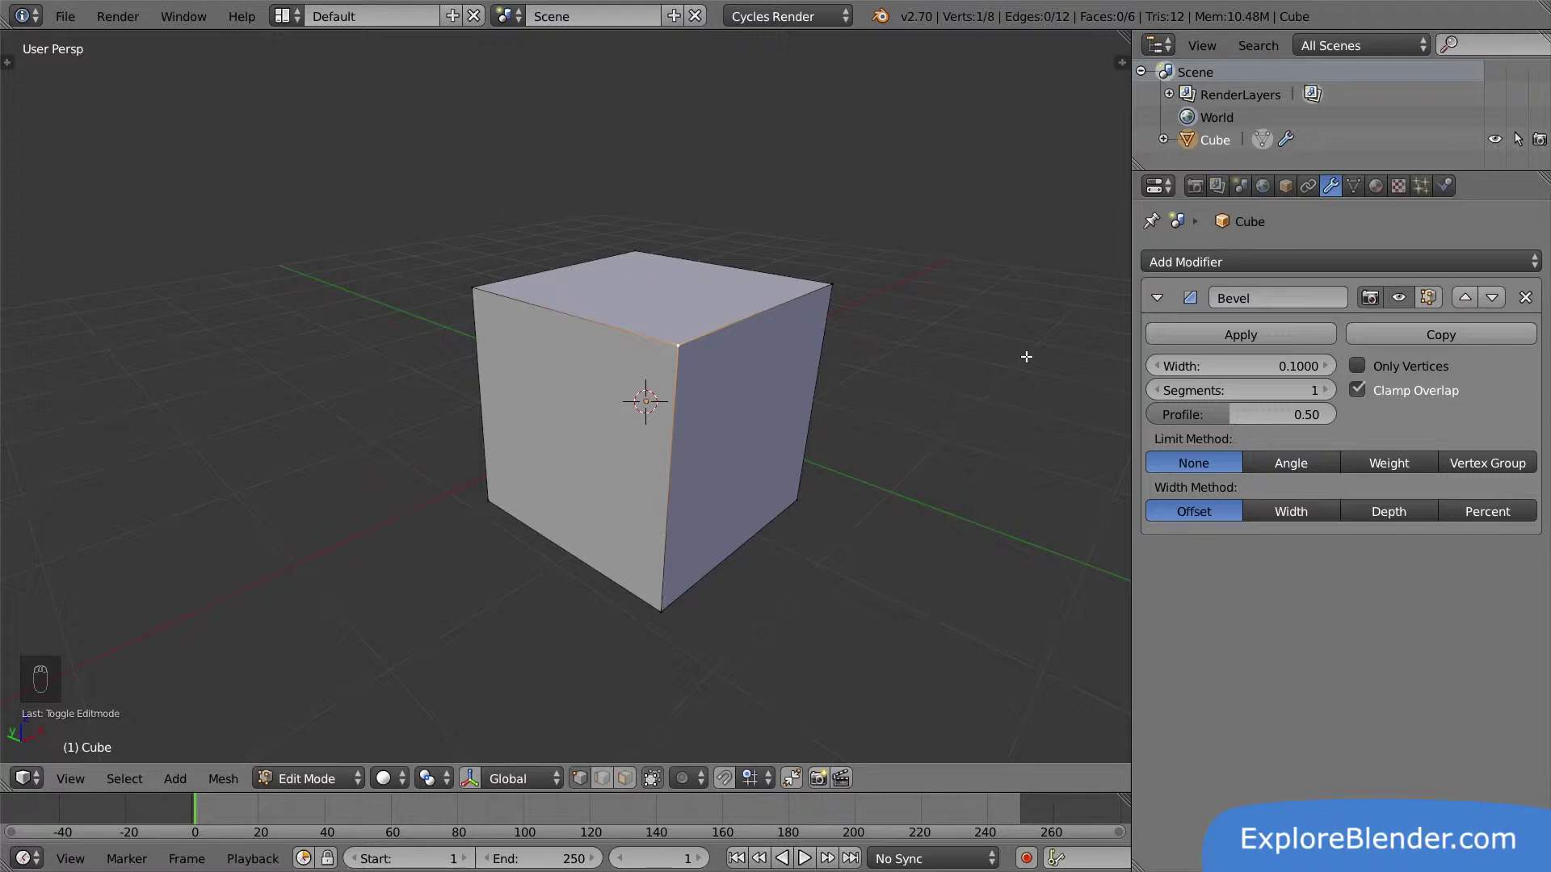
click(1426, 298)
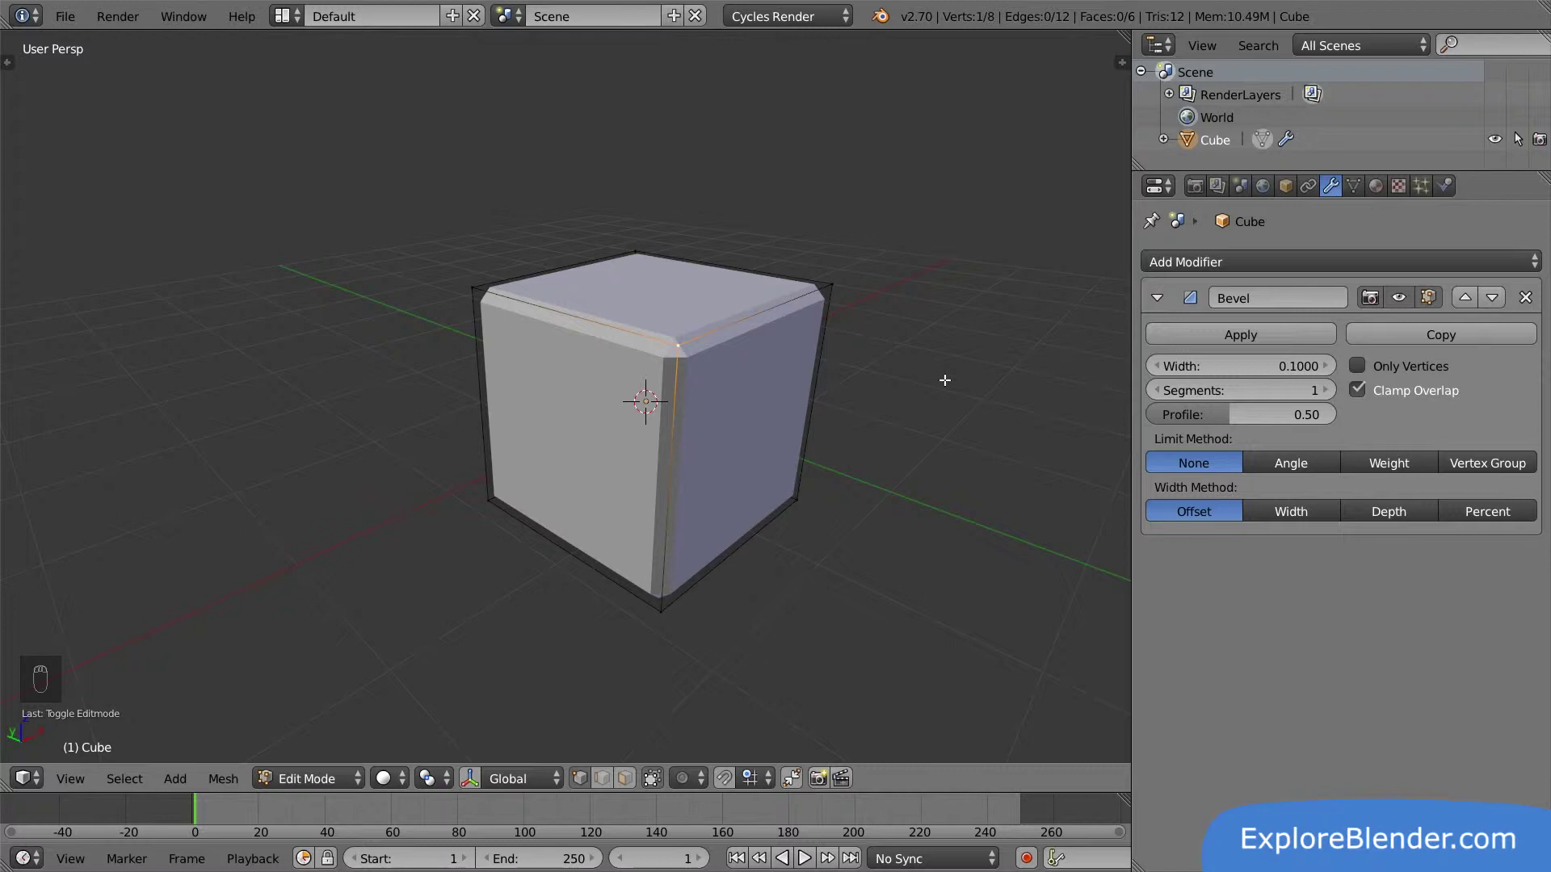
- Add an Array modifier of three copies below Bevel and adjust the bevel width
key(Tab)
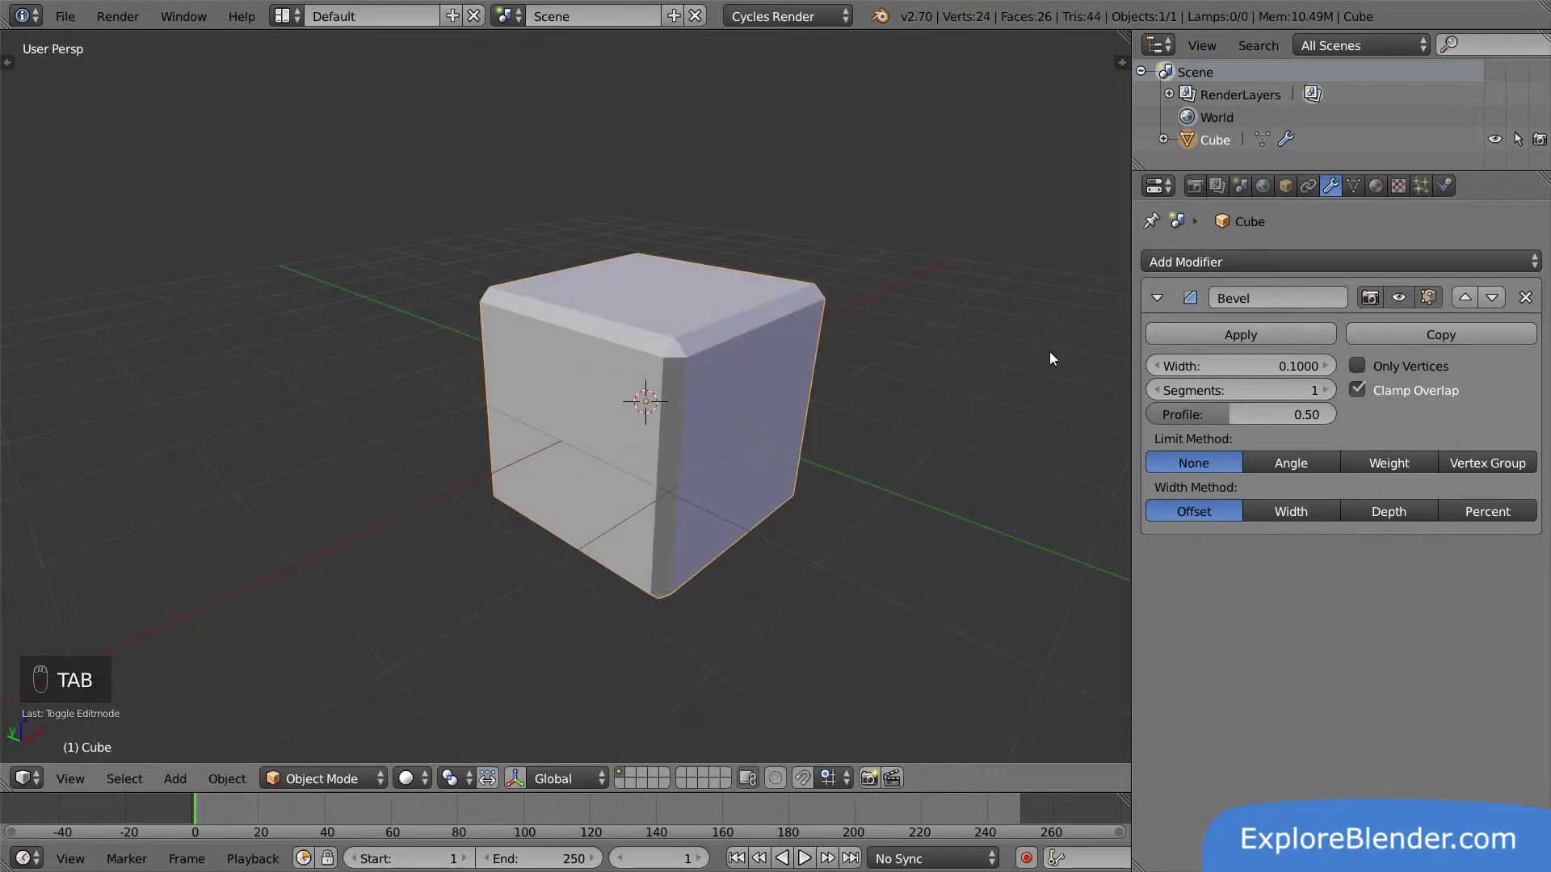
click(1163, 262)
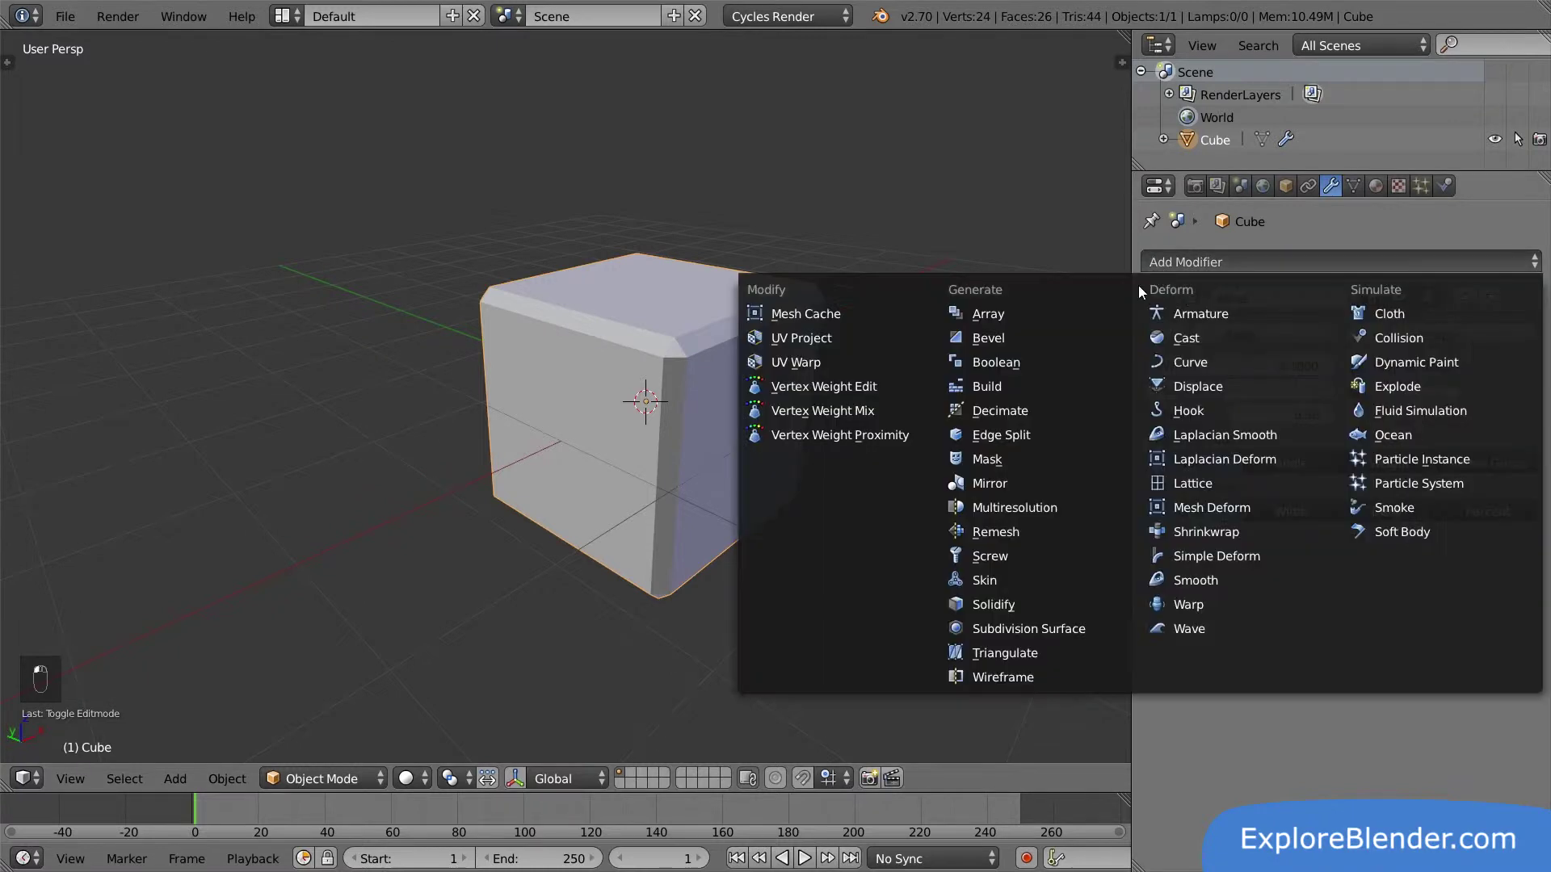
click(1019, 314)
drag(1333, 653, 1393, 653)
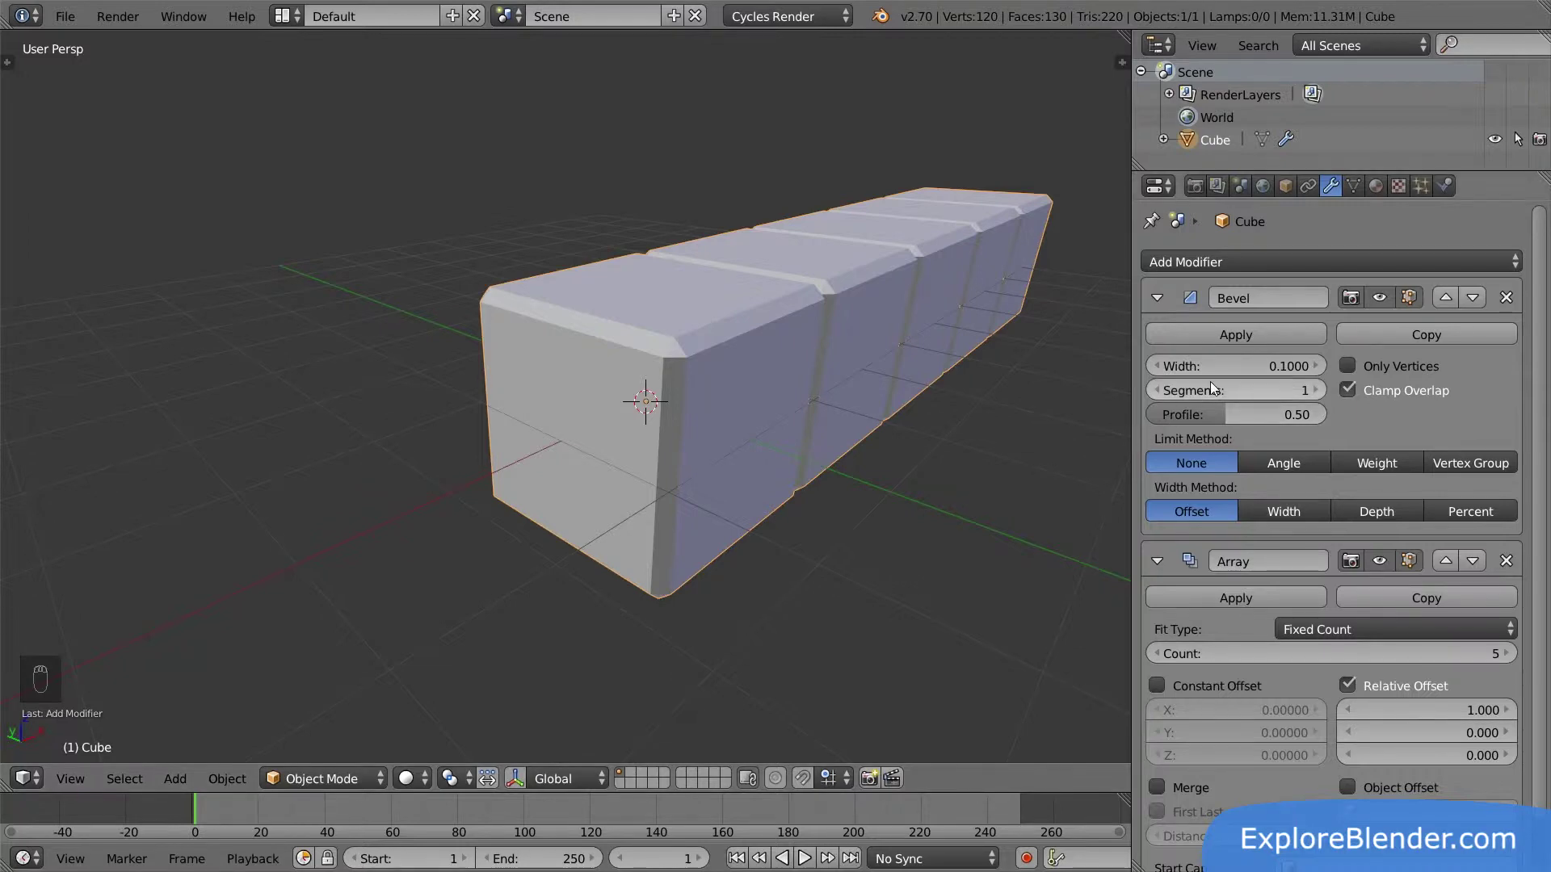
mouse_move(1223, 368)
mouse_down()
mouse_move(1252, 367)
mouse_move(1192, 367)
mouse_up()
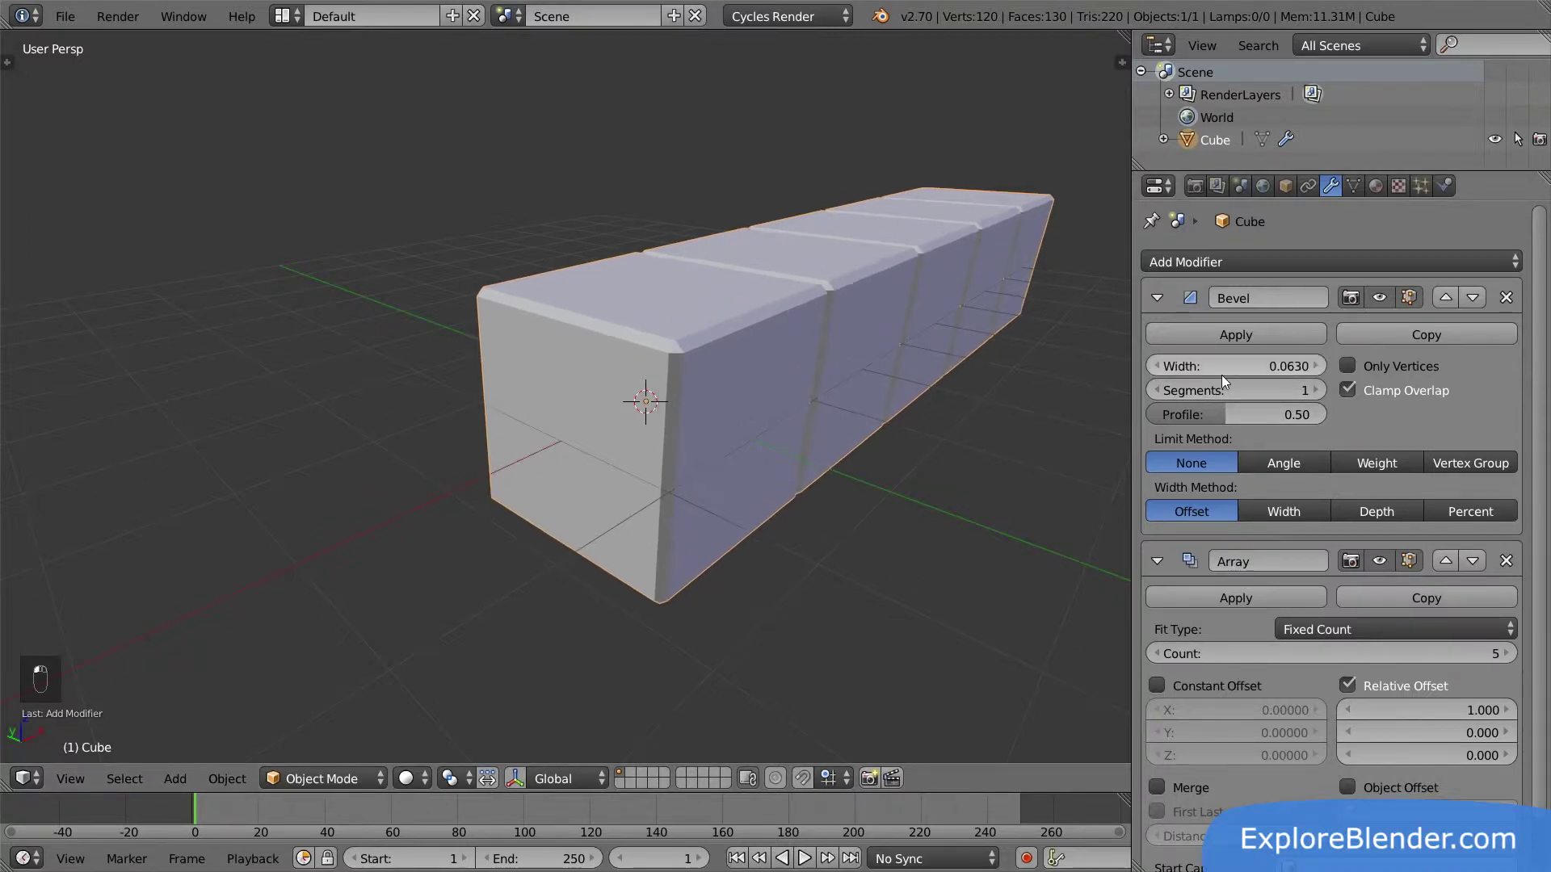
click(1507, 653)
click(1507, 654)
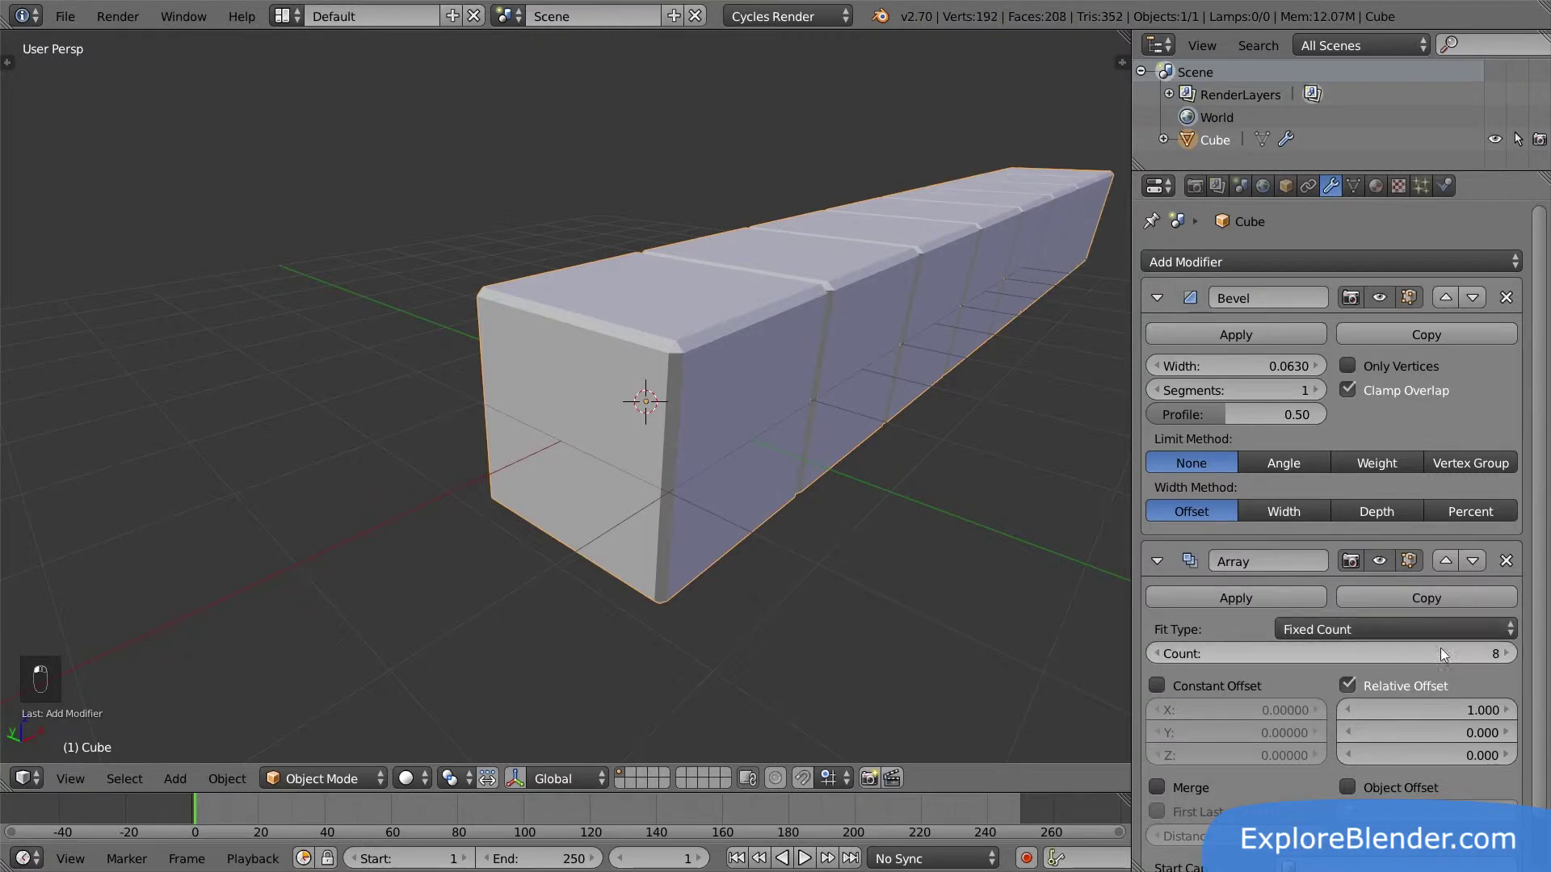
click(1152, 654)
click(1152, 654)
click(1152, 655)
click(1151, 654)
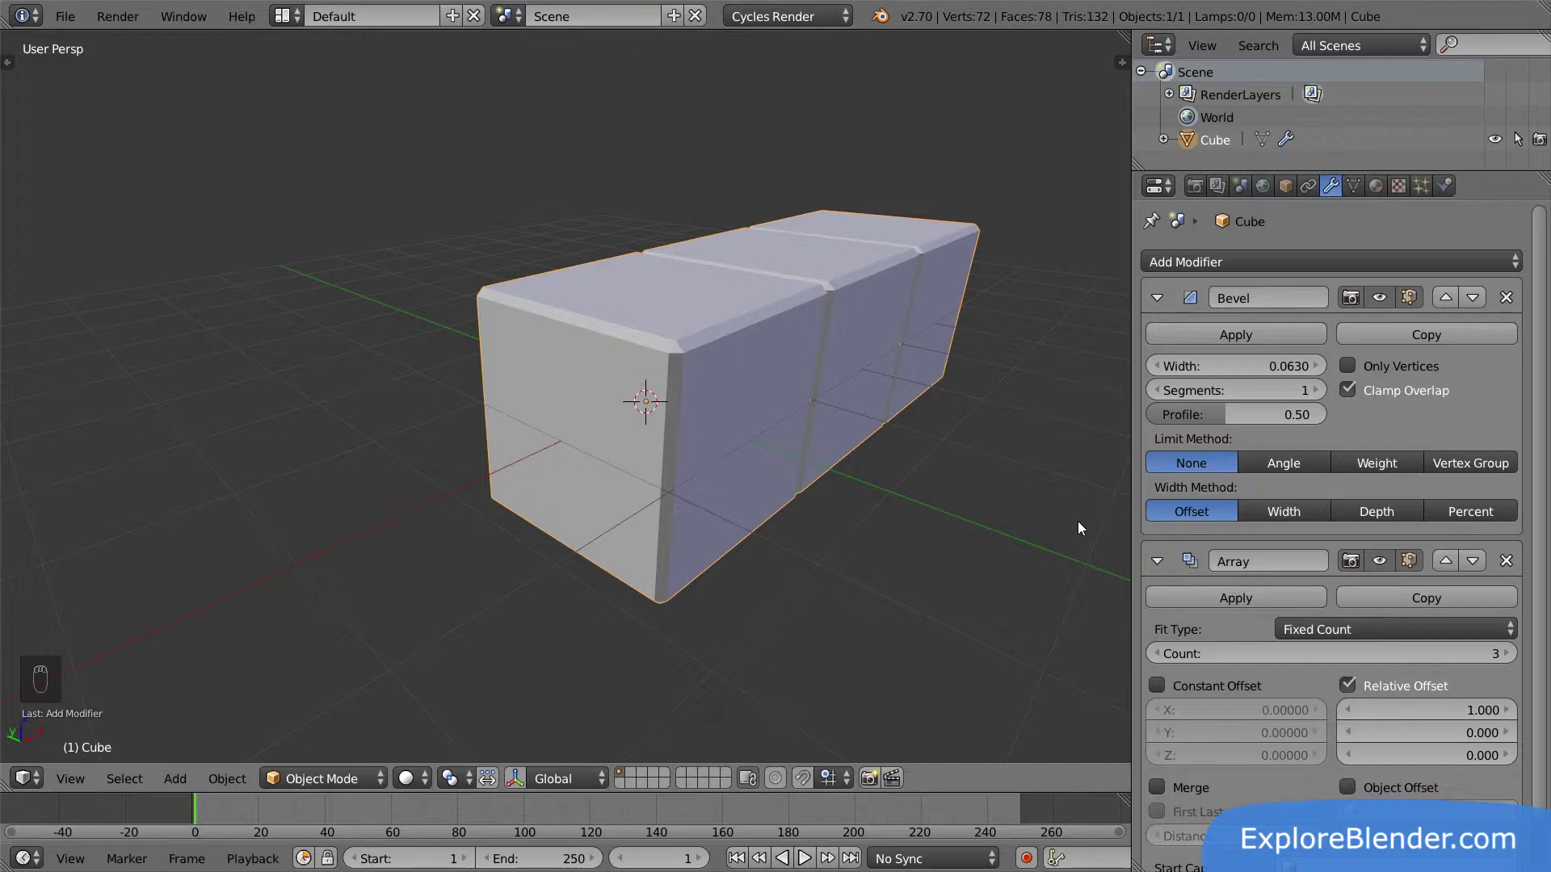
- Delete the Cube and add a new Plane mesh at the scene centre
key(x)
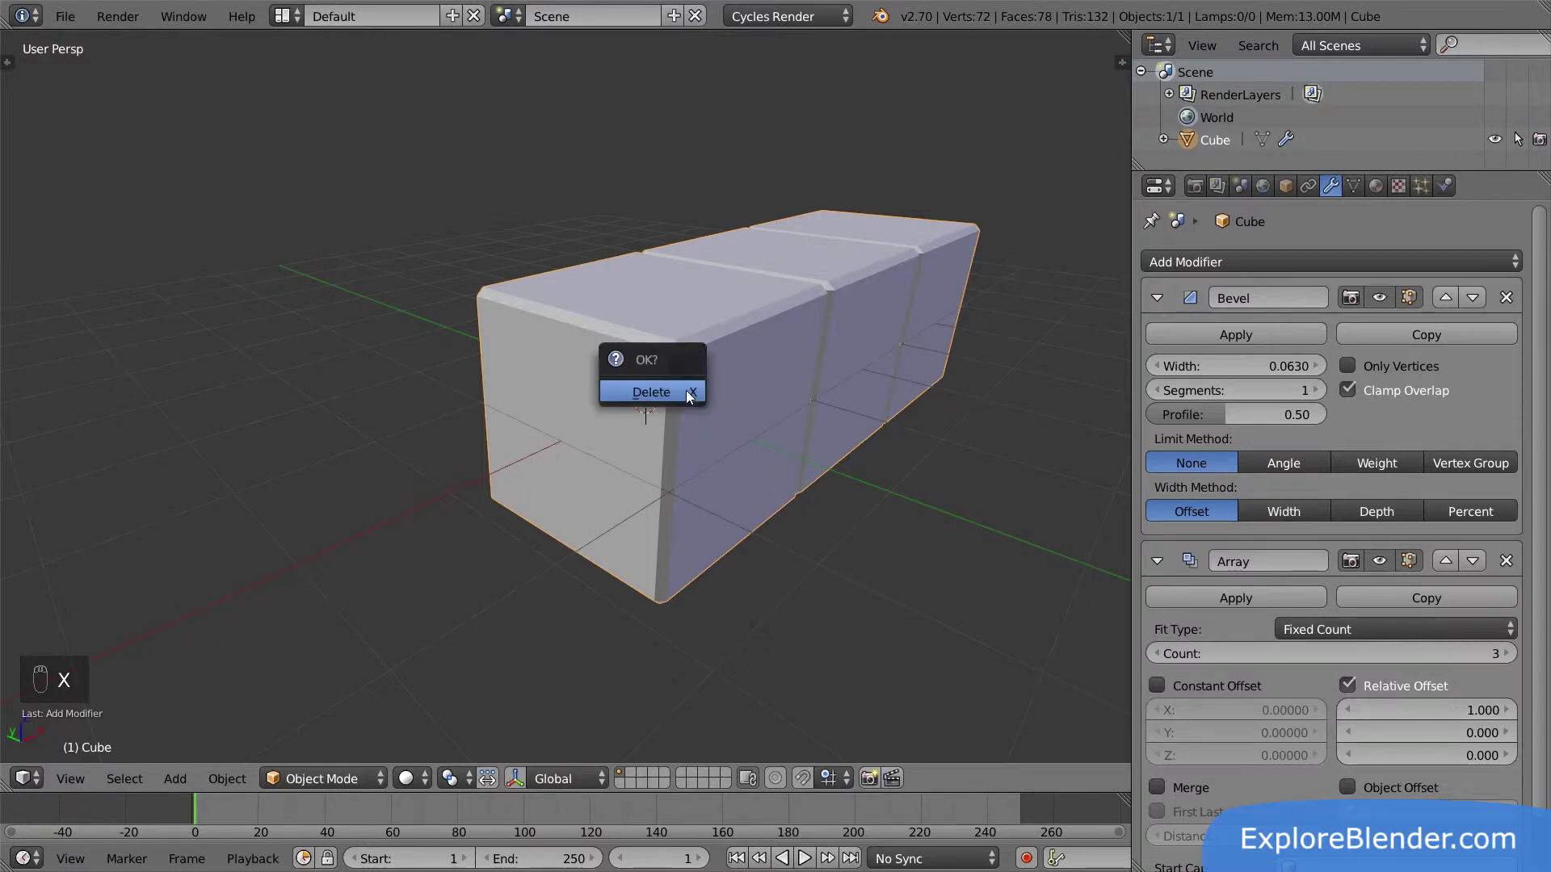
click(686, 390)
key(shift+a)
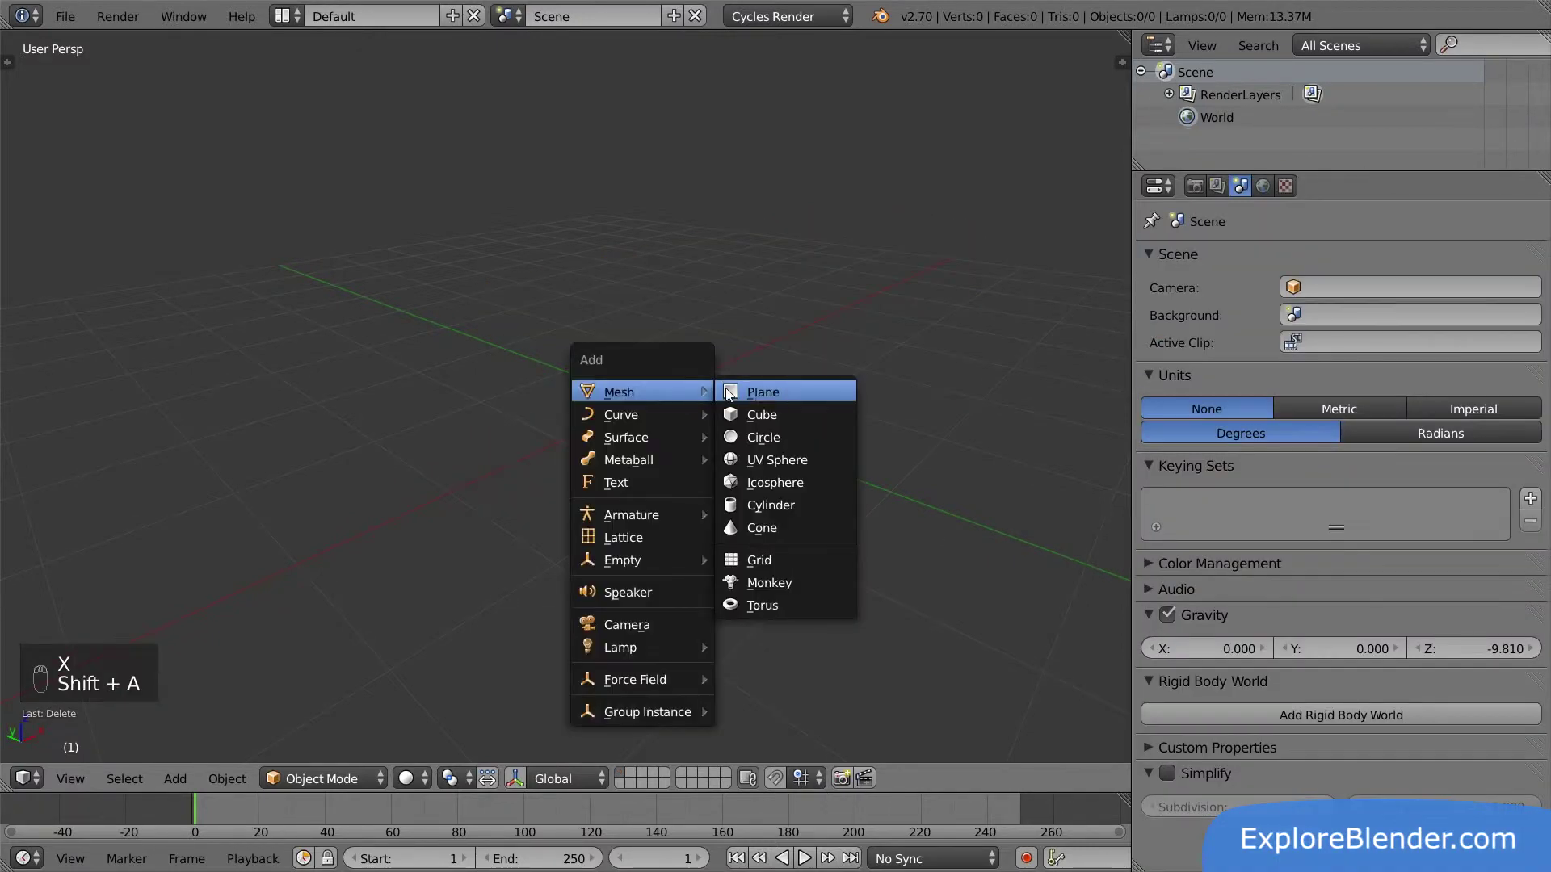
click(725, 388)
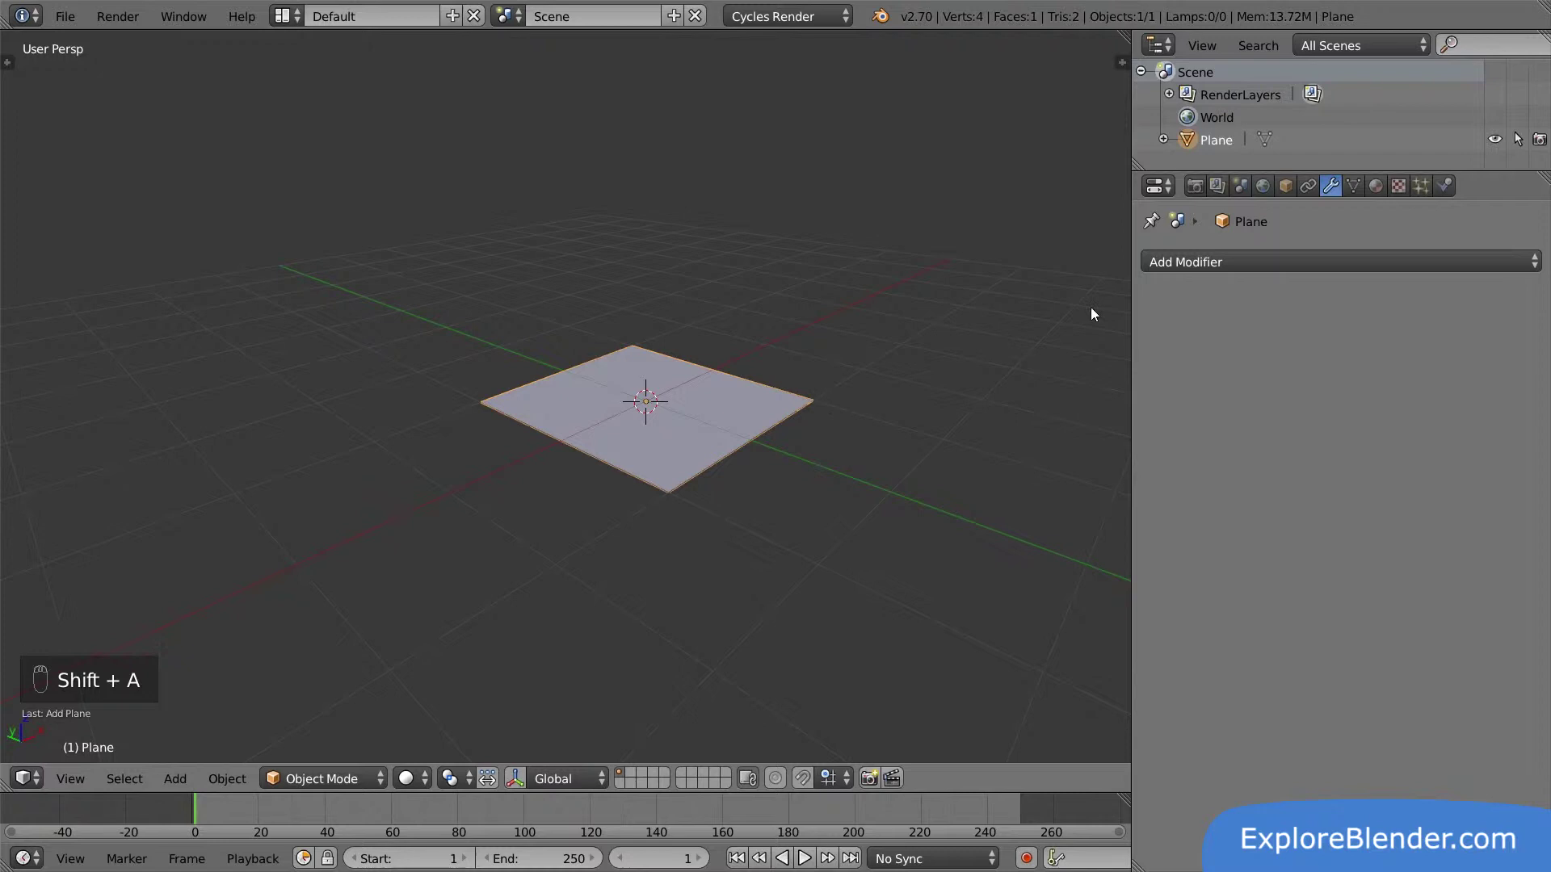
- Add a Subdivision Surface modifier to the Plane with viewport subdivisions raised to 6
click(1155, 264)
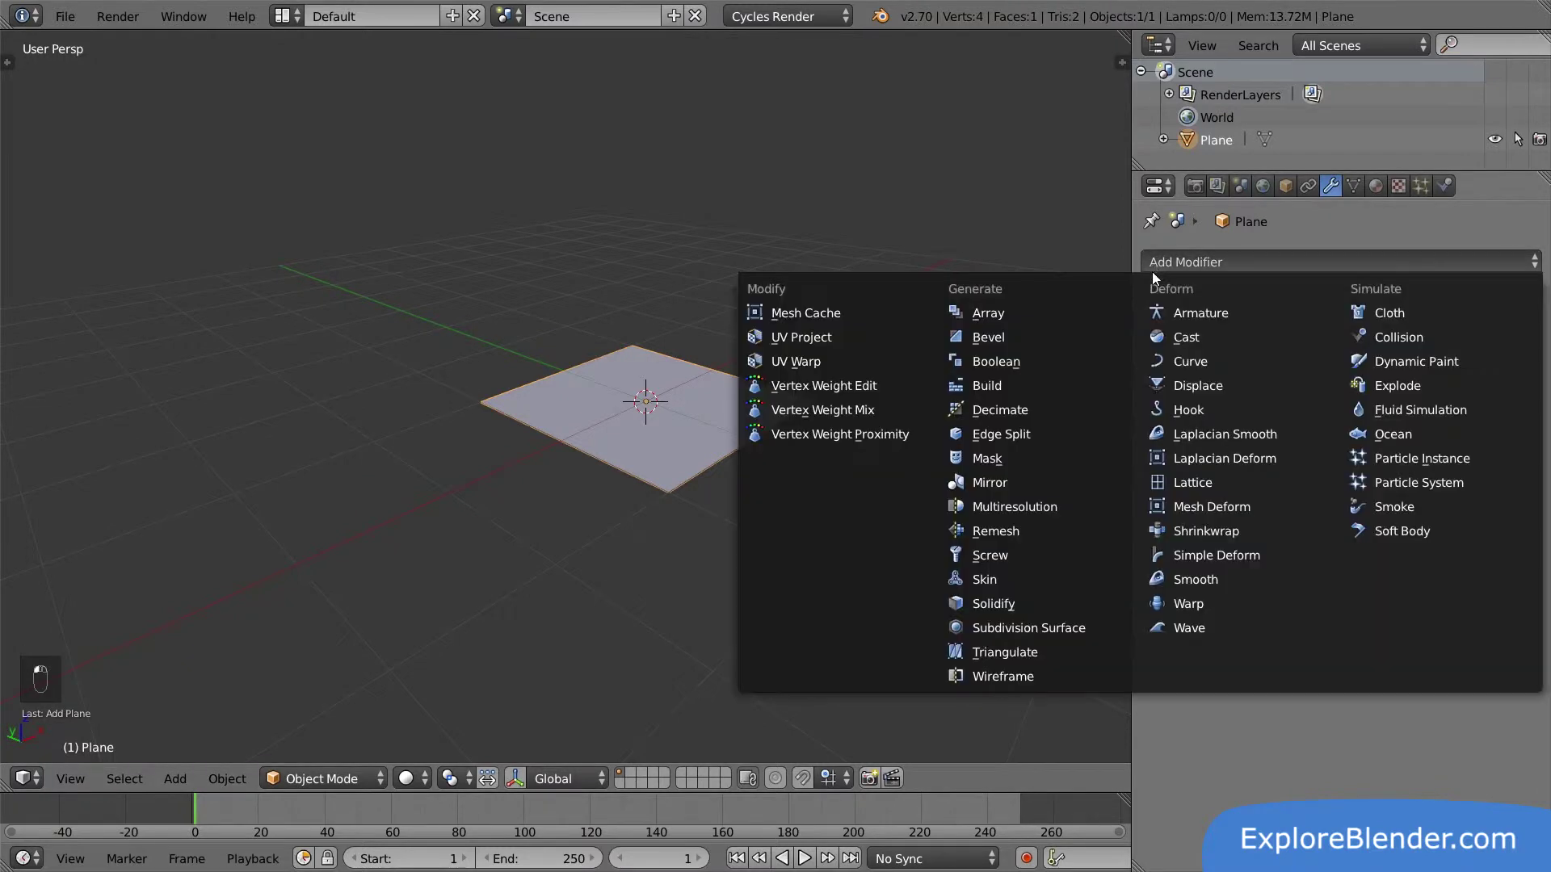
click(1029, 629)
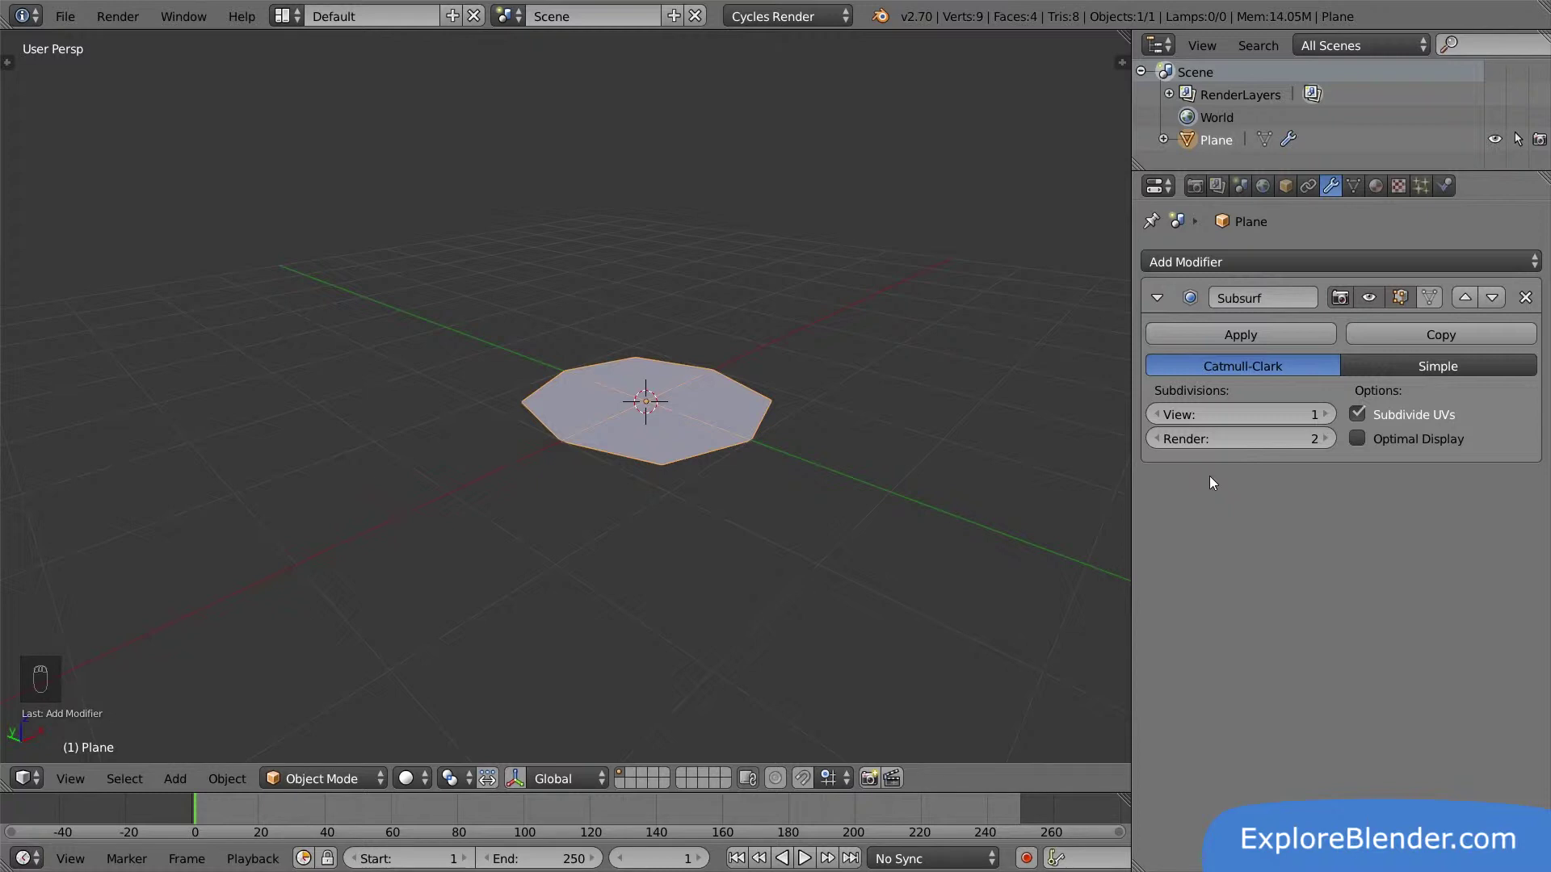
click(1324, 414)
click(1324, 414)
click(1325, 414)
click(1324, 414)
click(1325, 414)
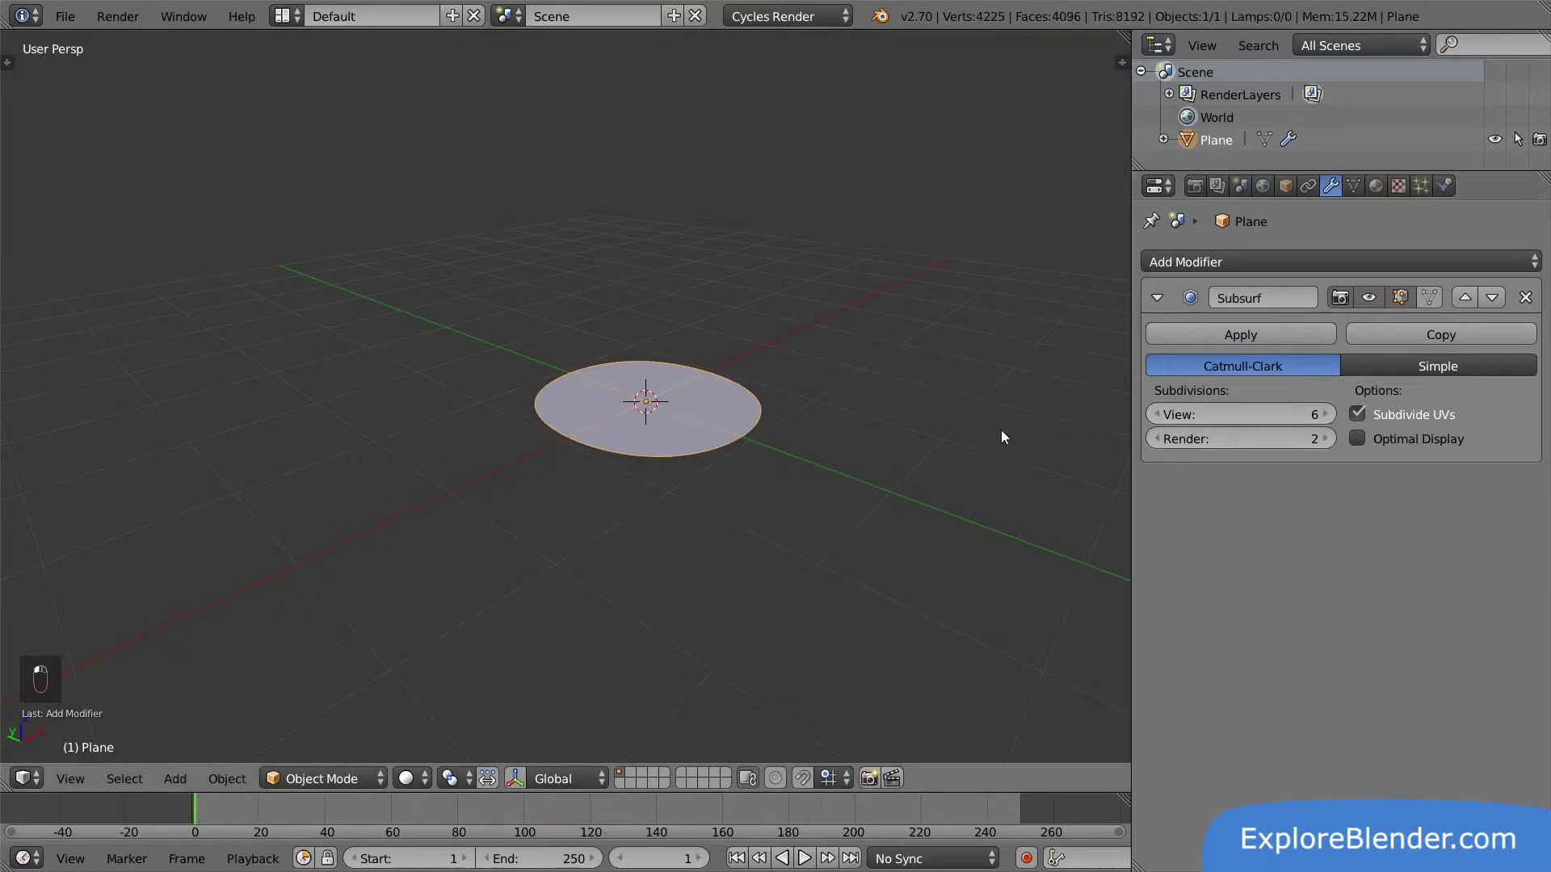
middle_drag(813, 453, 837, 432)
- Add a Solidify modifier below Subsurf with Thickness -2, extruding the disc into a cylinder
click(1171, 261)
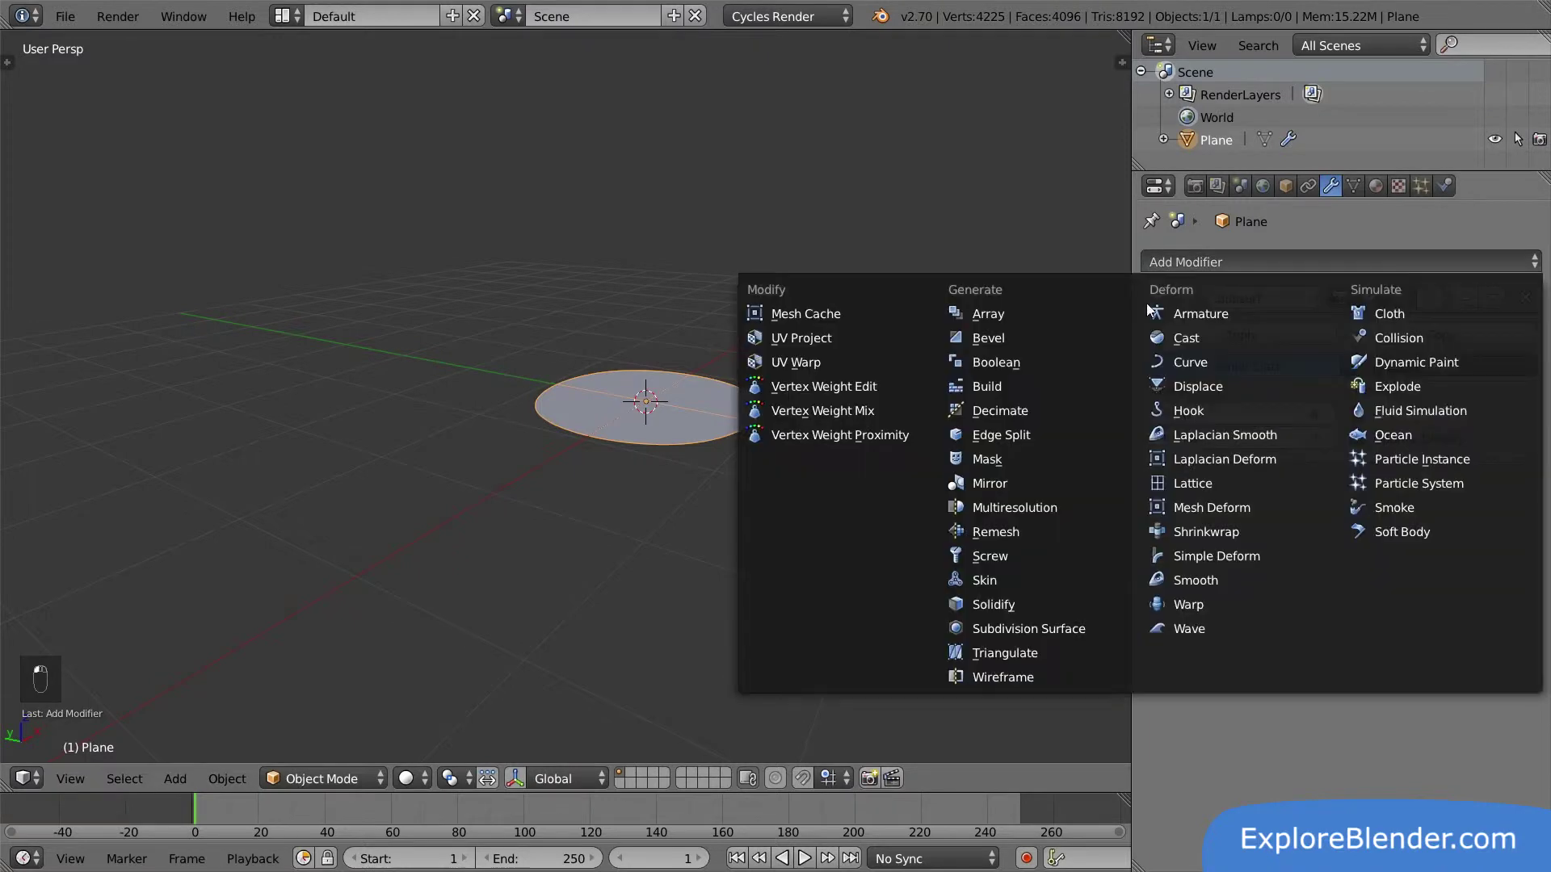
click(993, 605)
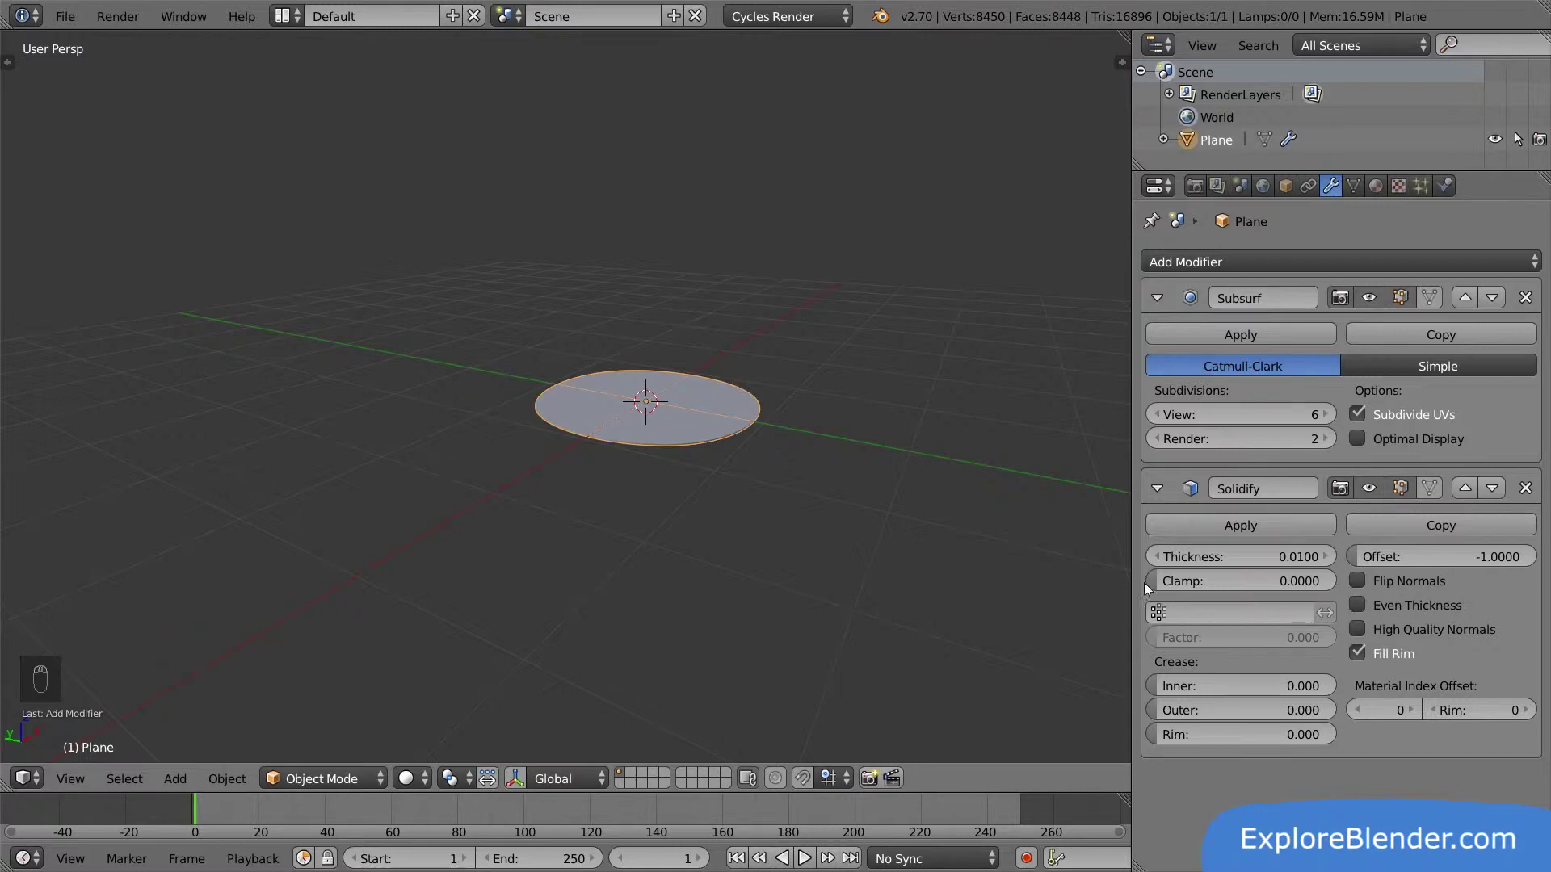
click(1245, 551)
text(-2)
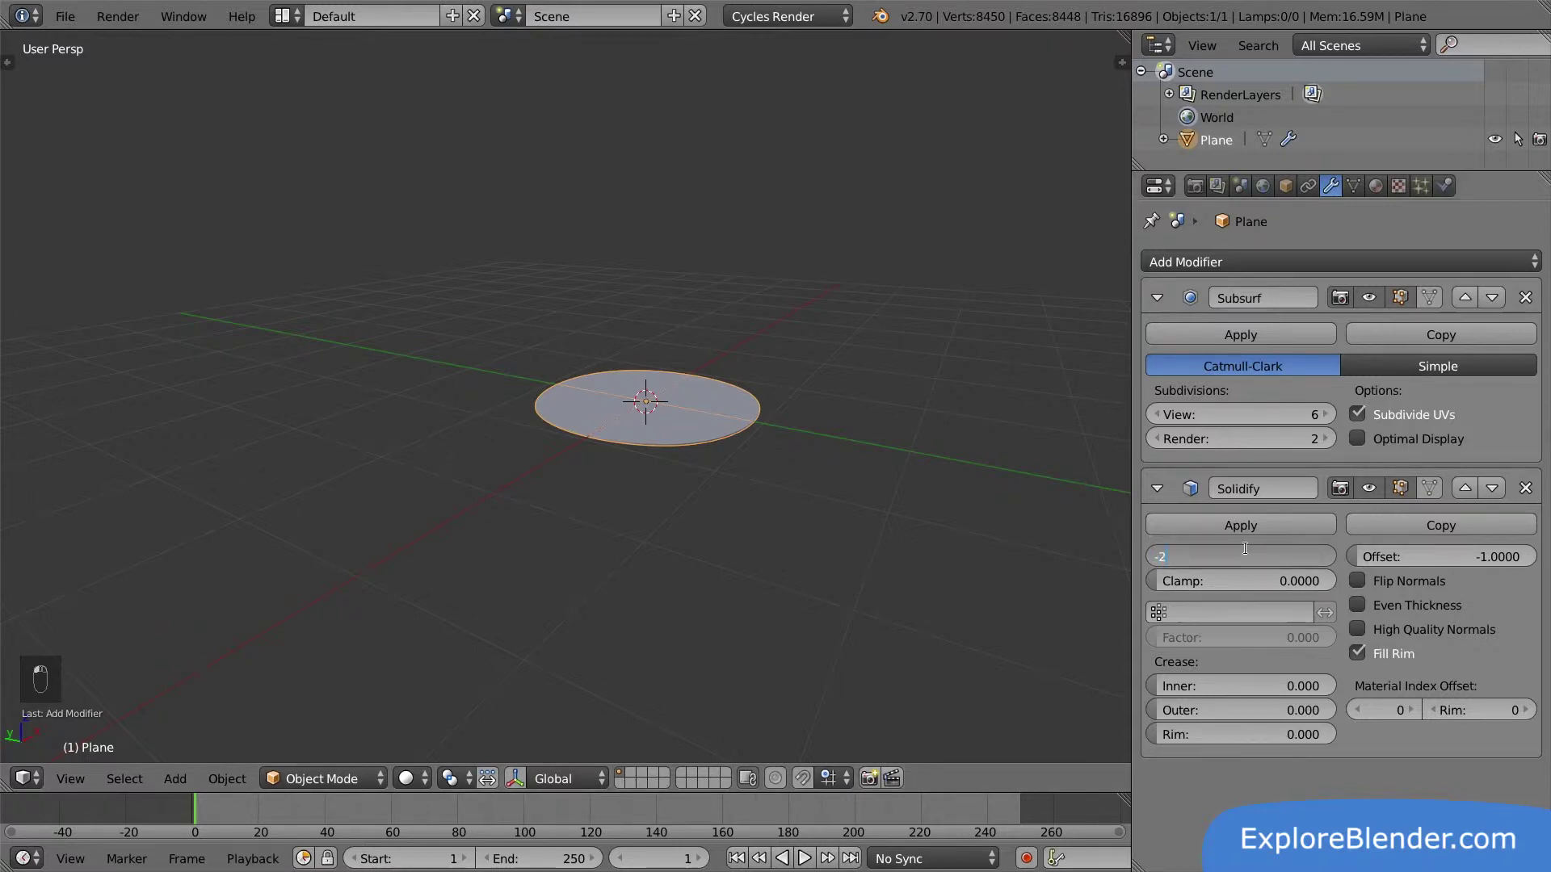
key(Return)
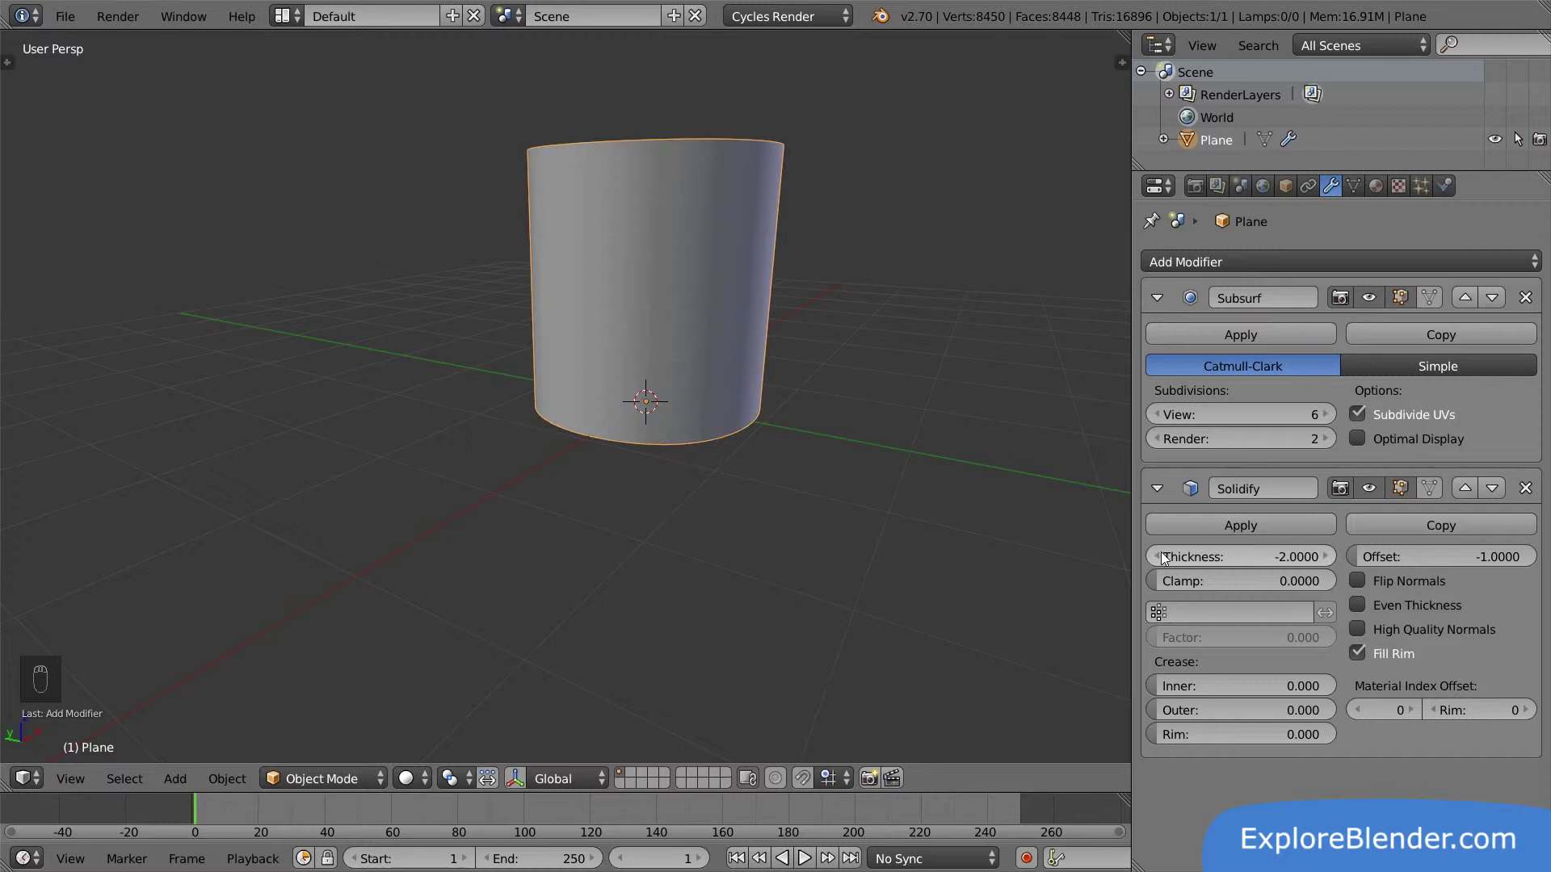
middle_drag(886, 449, 873, 493)
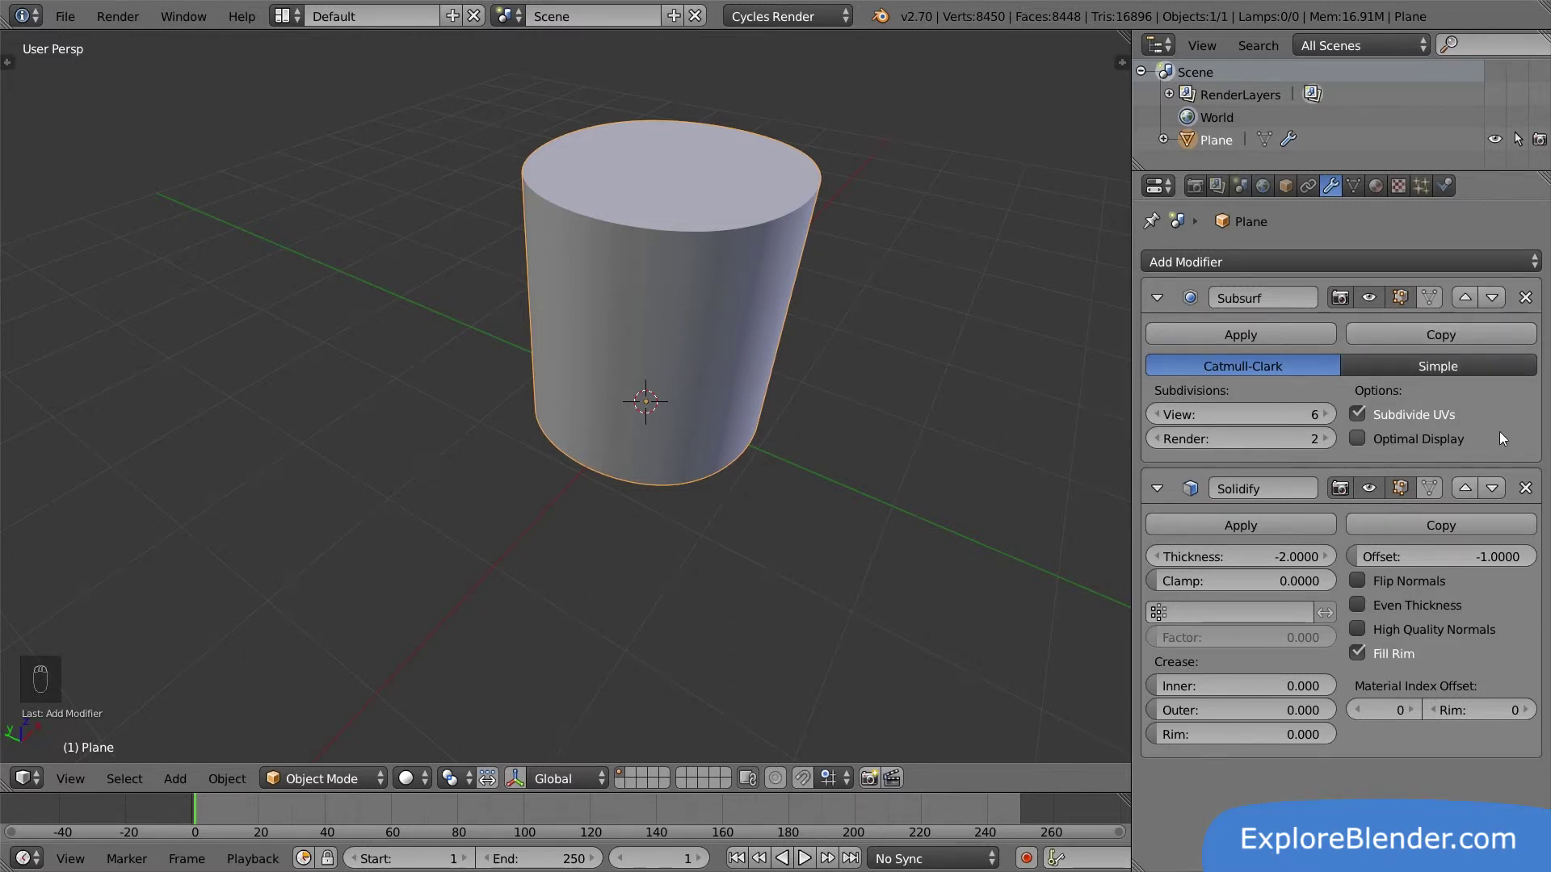
- Move the Solidify modifier above Subdivision Surface, turning the cylinder into a smooth sphere
click(1465, 487)
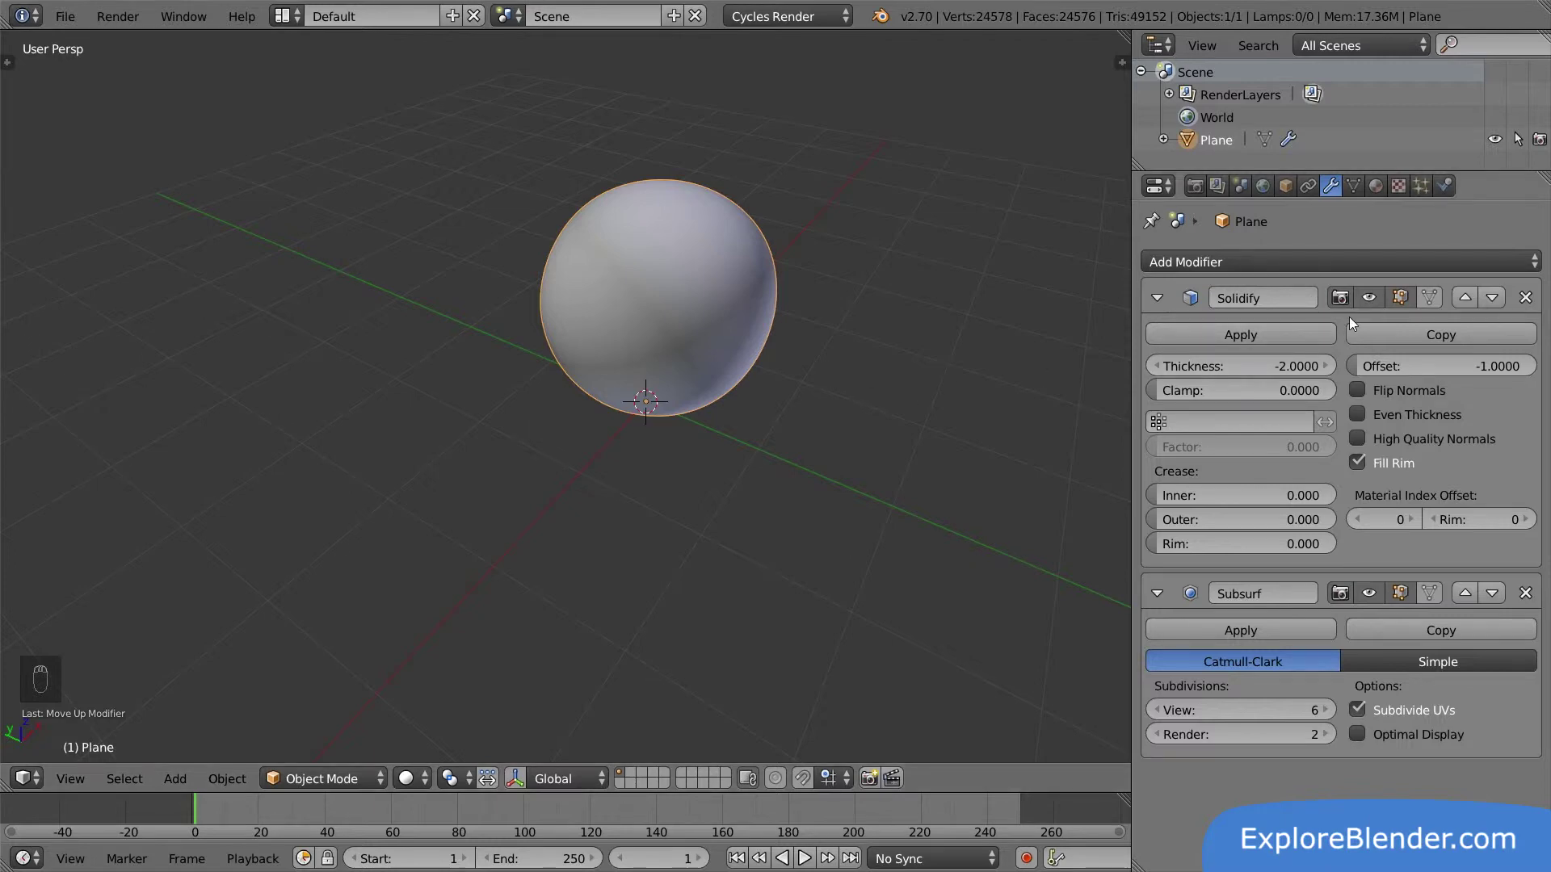
click(1368, 297)
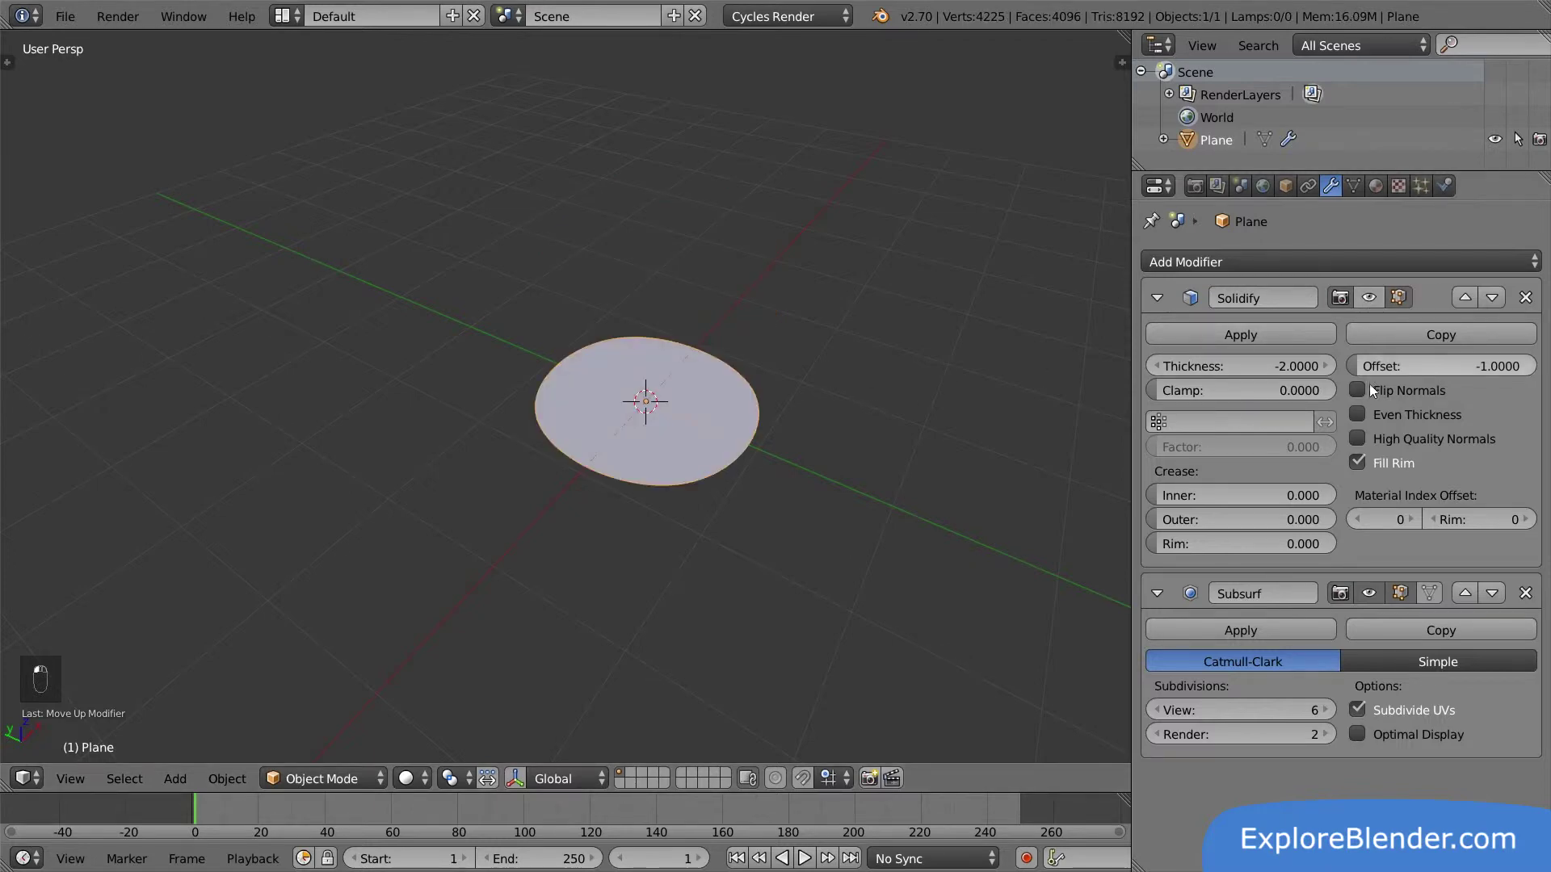
click(1368, 594)
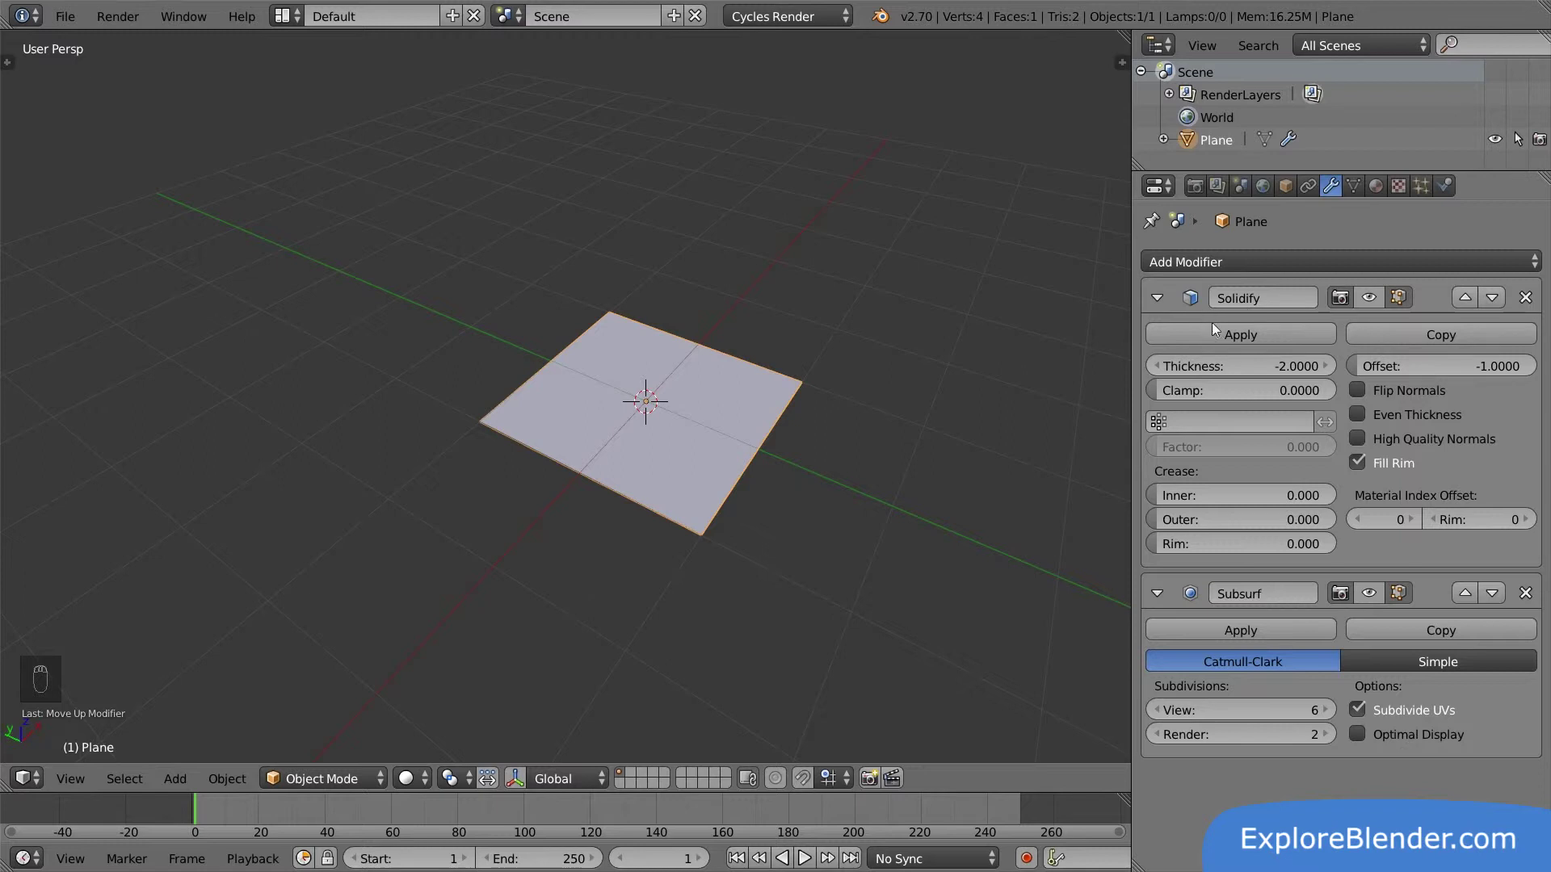
click(1367, 298)
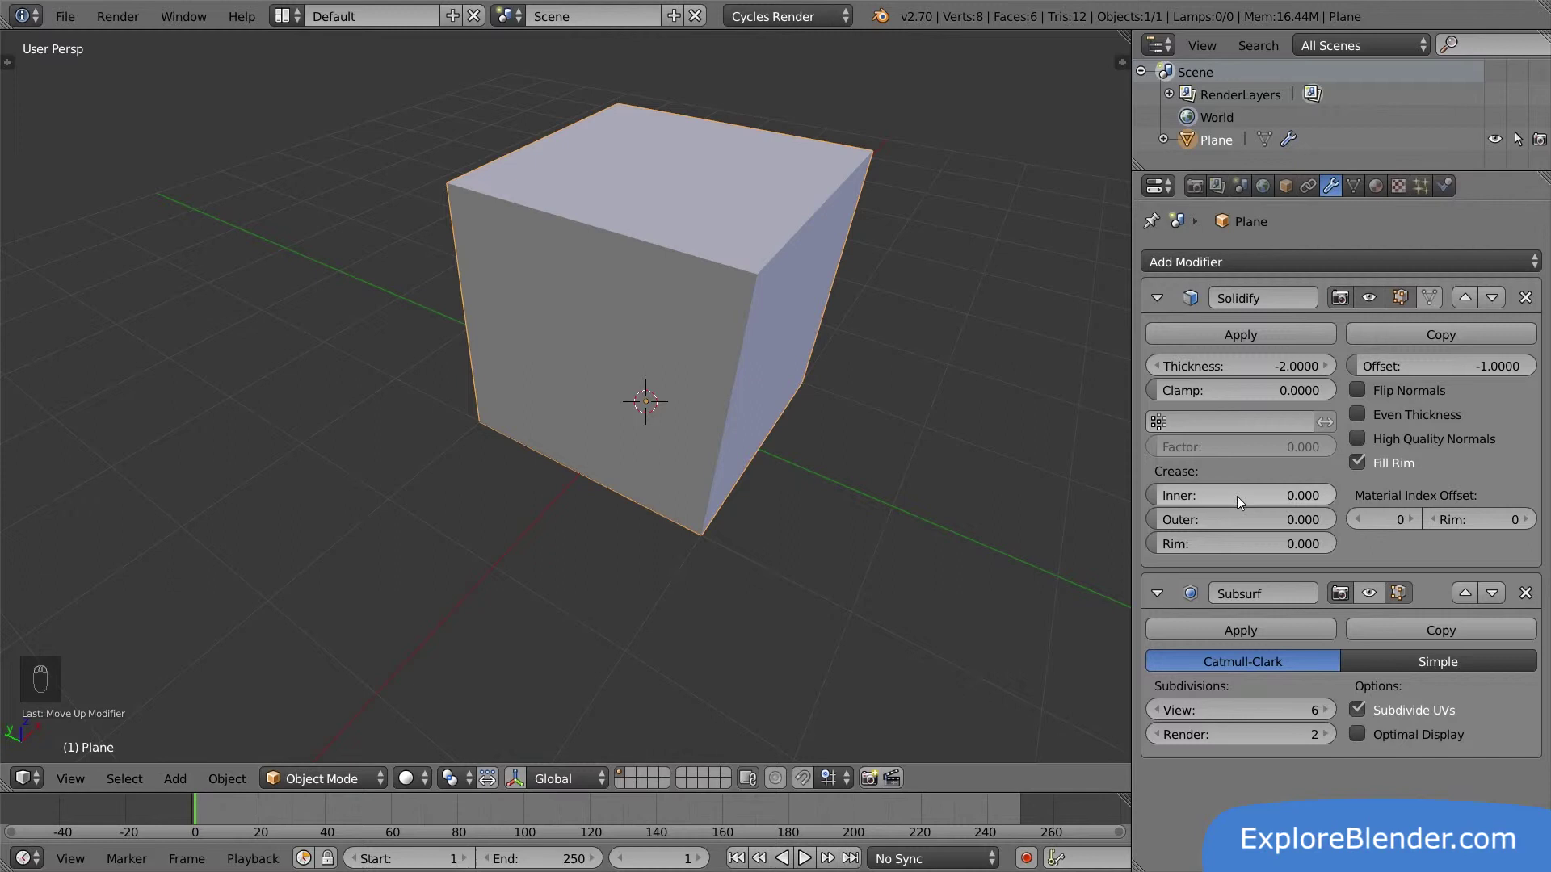
click(1369, 592)
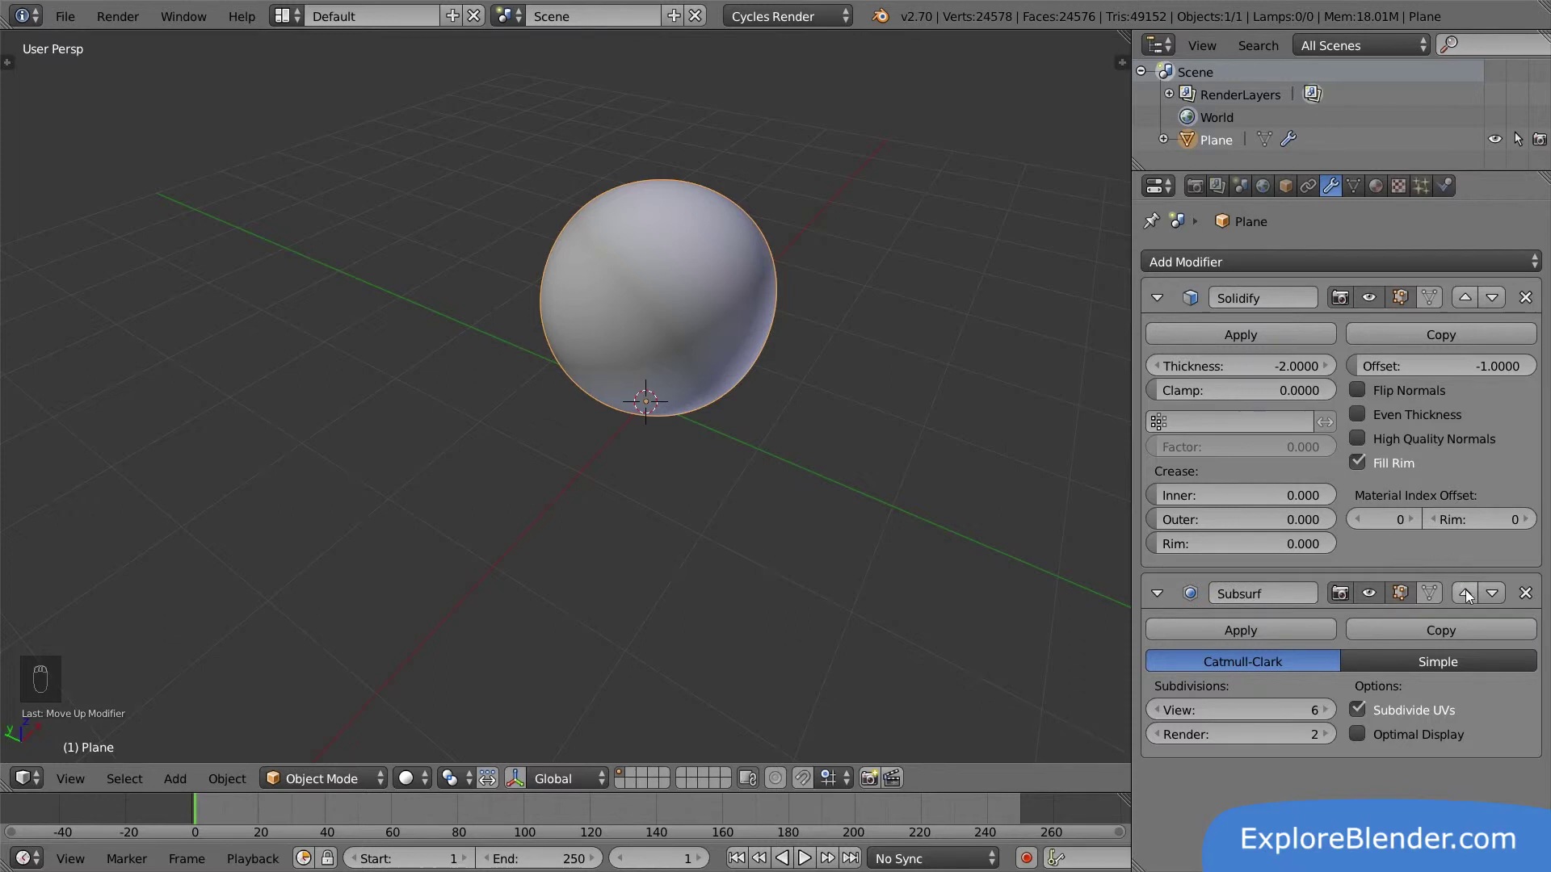
click(1465, 592)
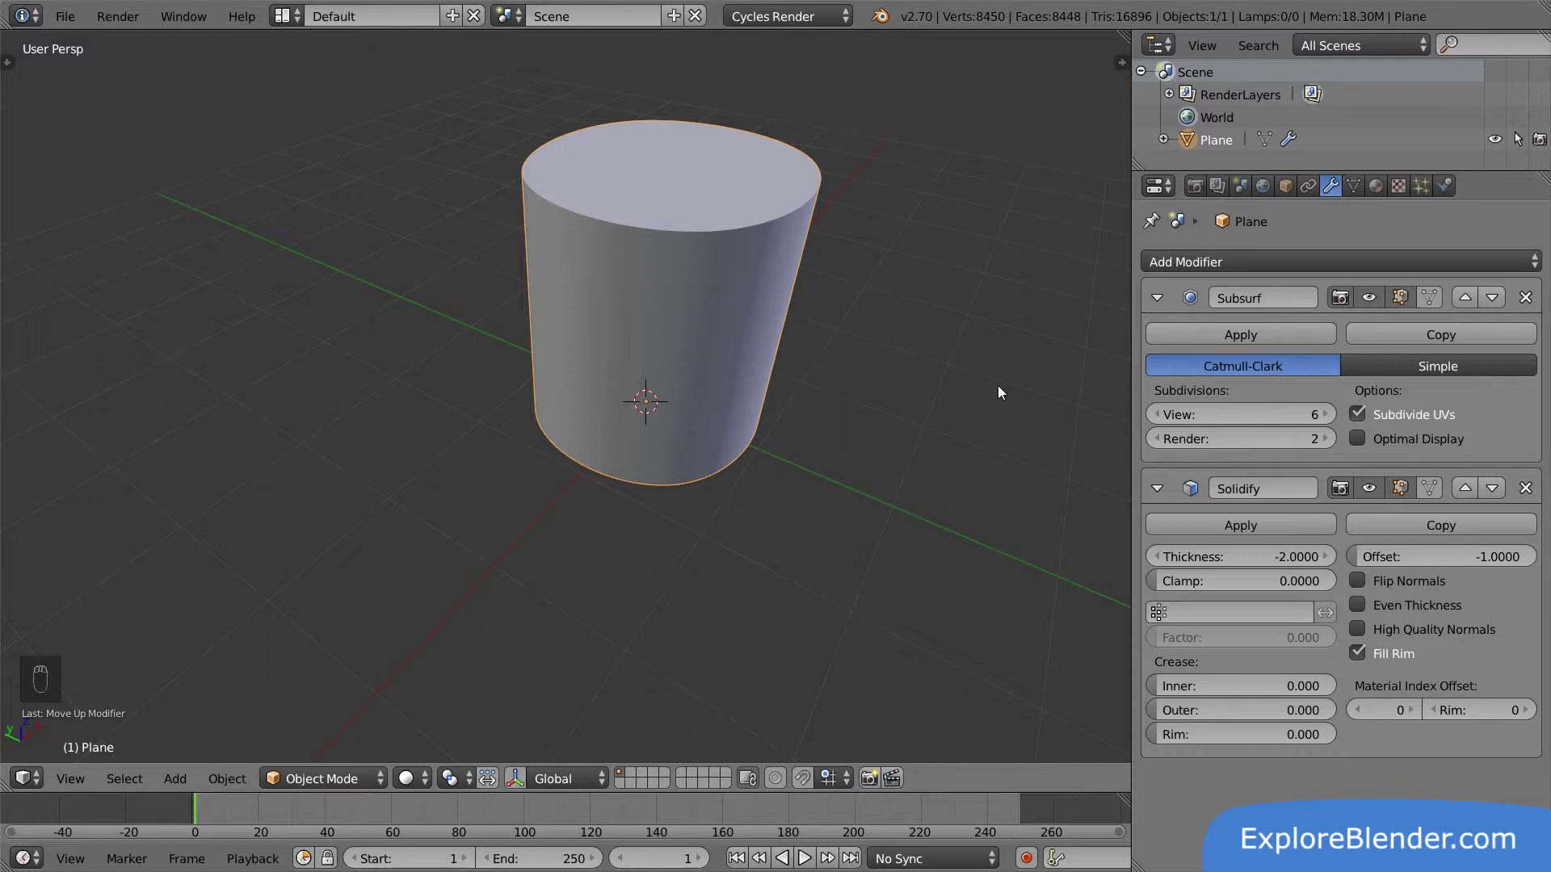
click(1462, 488)
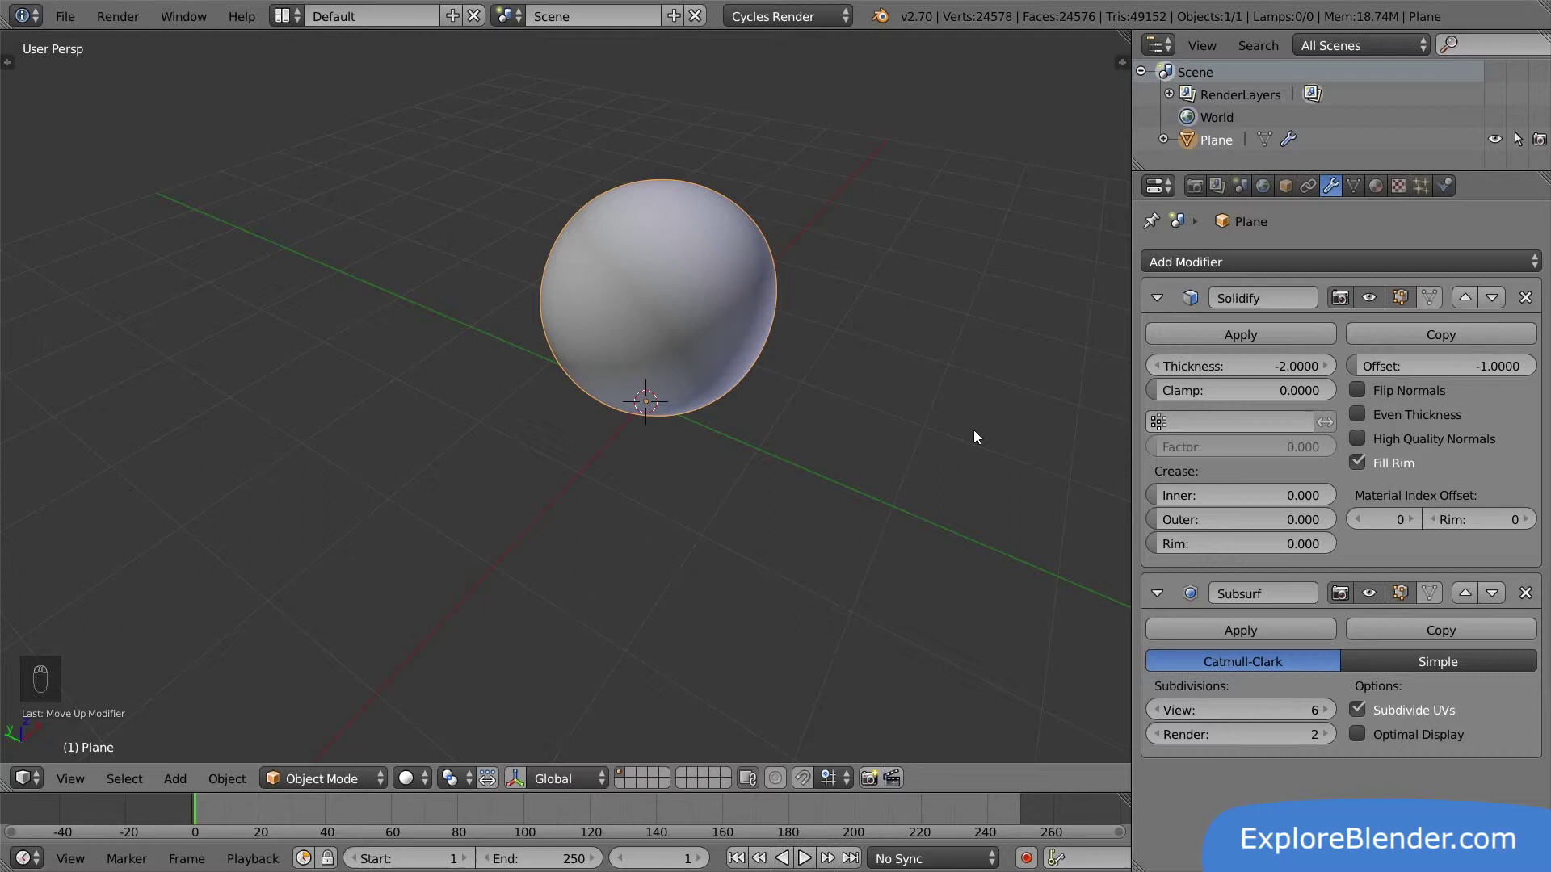
key(Tab)
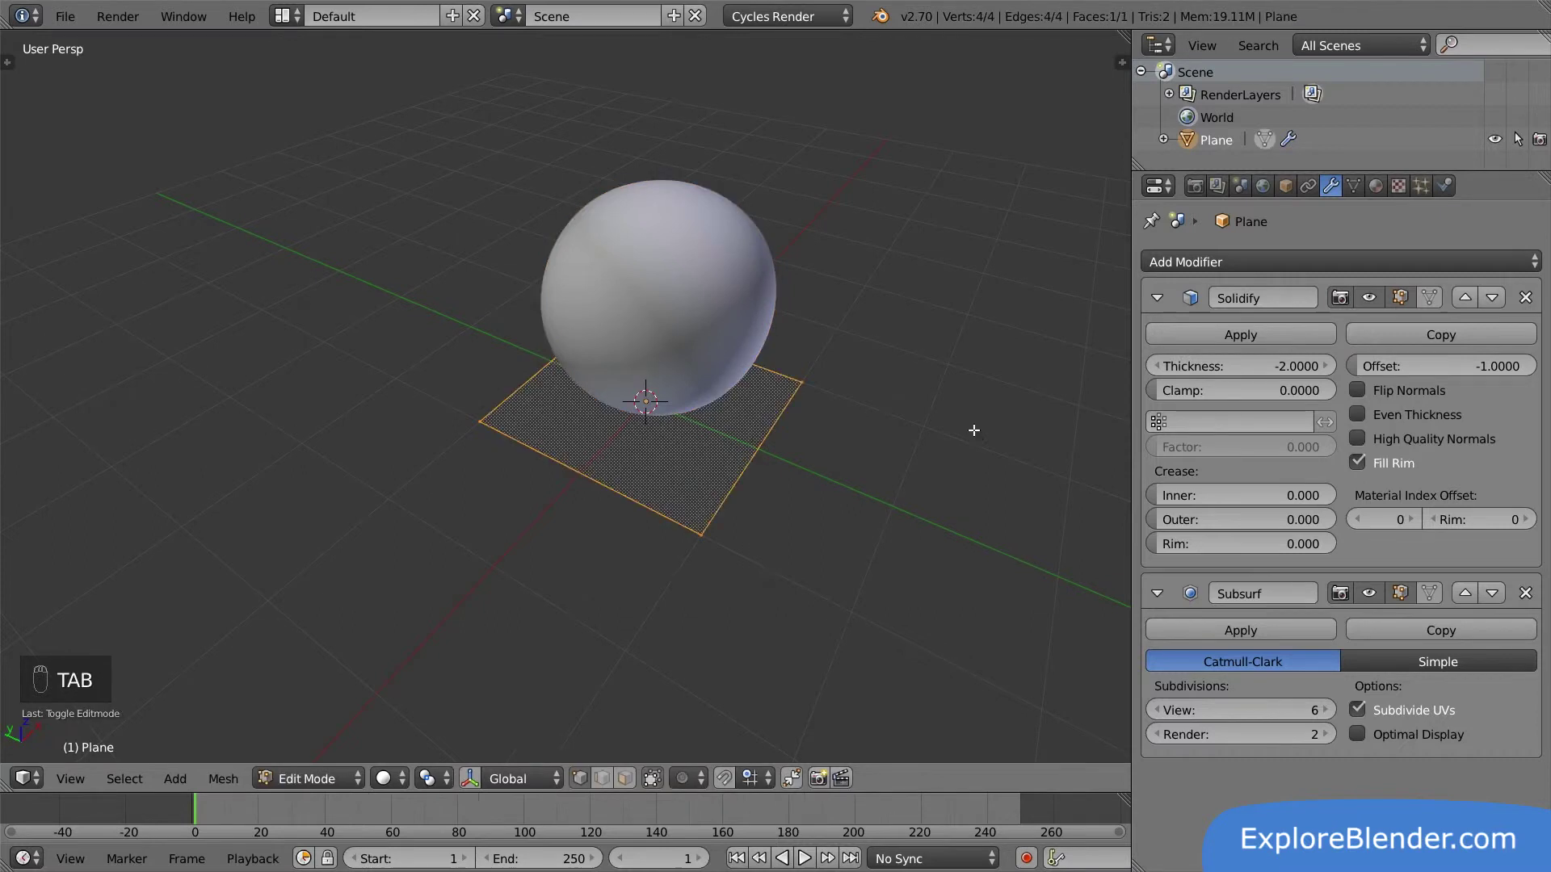
right_click(801, 381)
key(g)
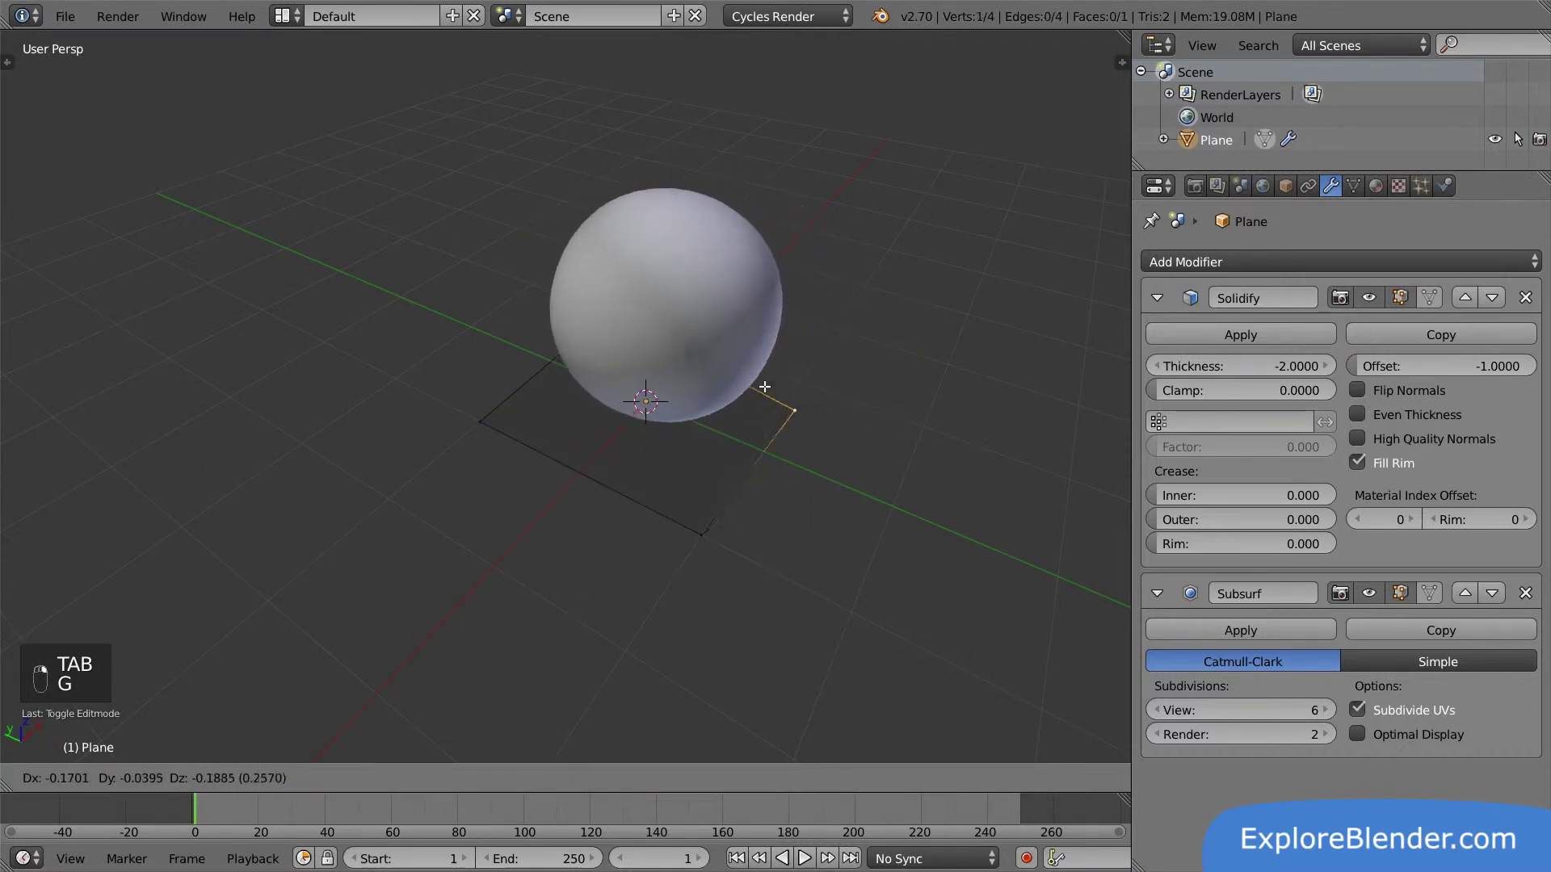
right_click(599, 406)
right_click(476, 424)
key(g)
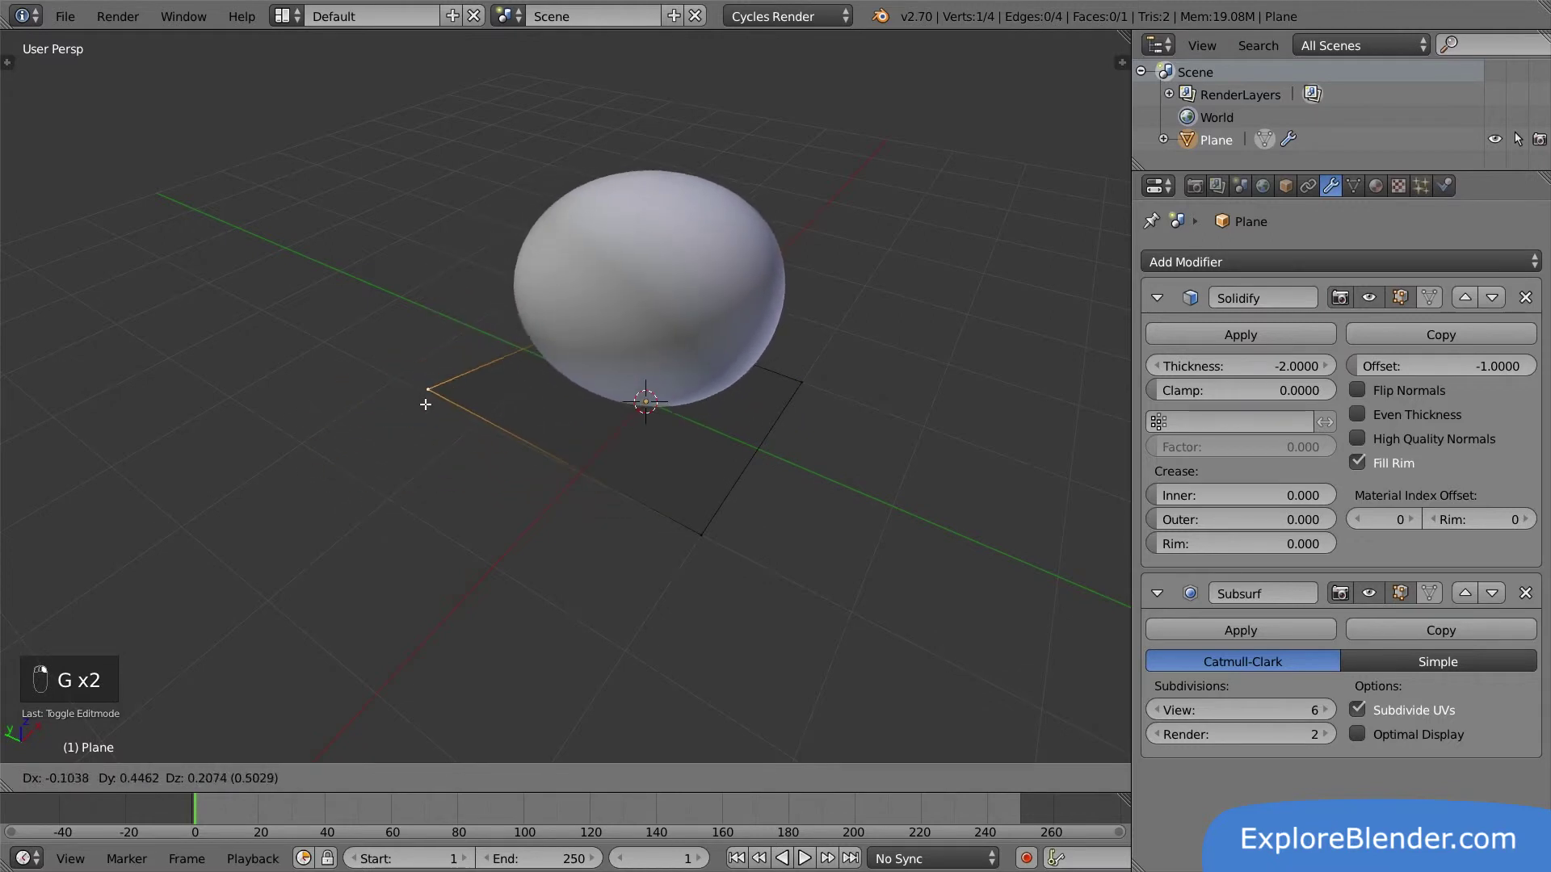
right_click(660, 295)
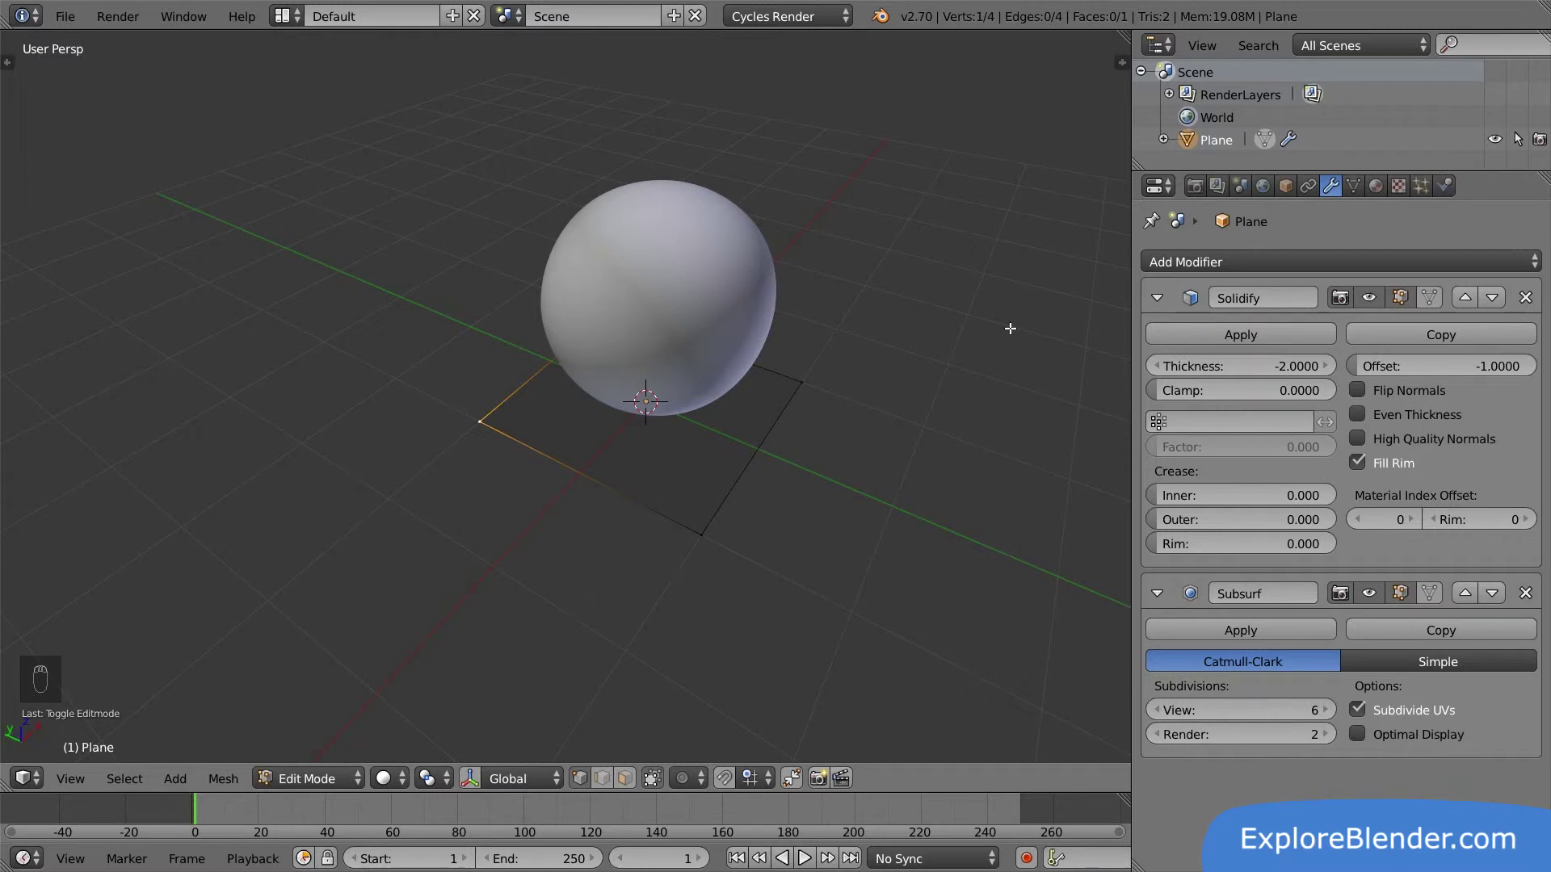
- Apply the Solidify modifier in Object Mode and enter Edit Mode on the resulting cube mesh
key(Tab)
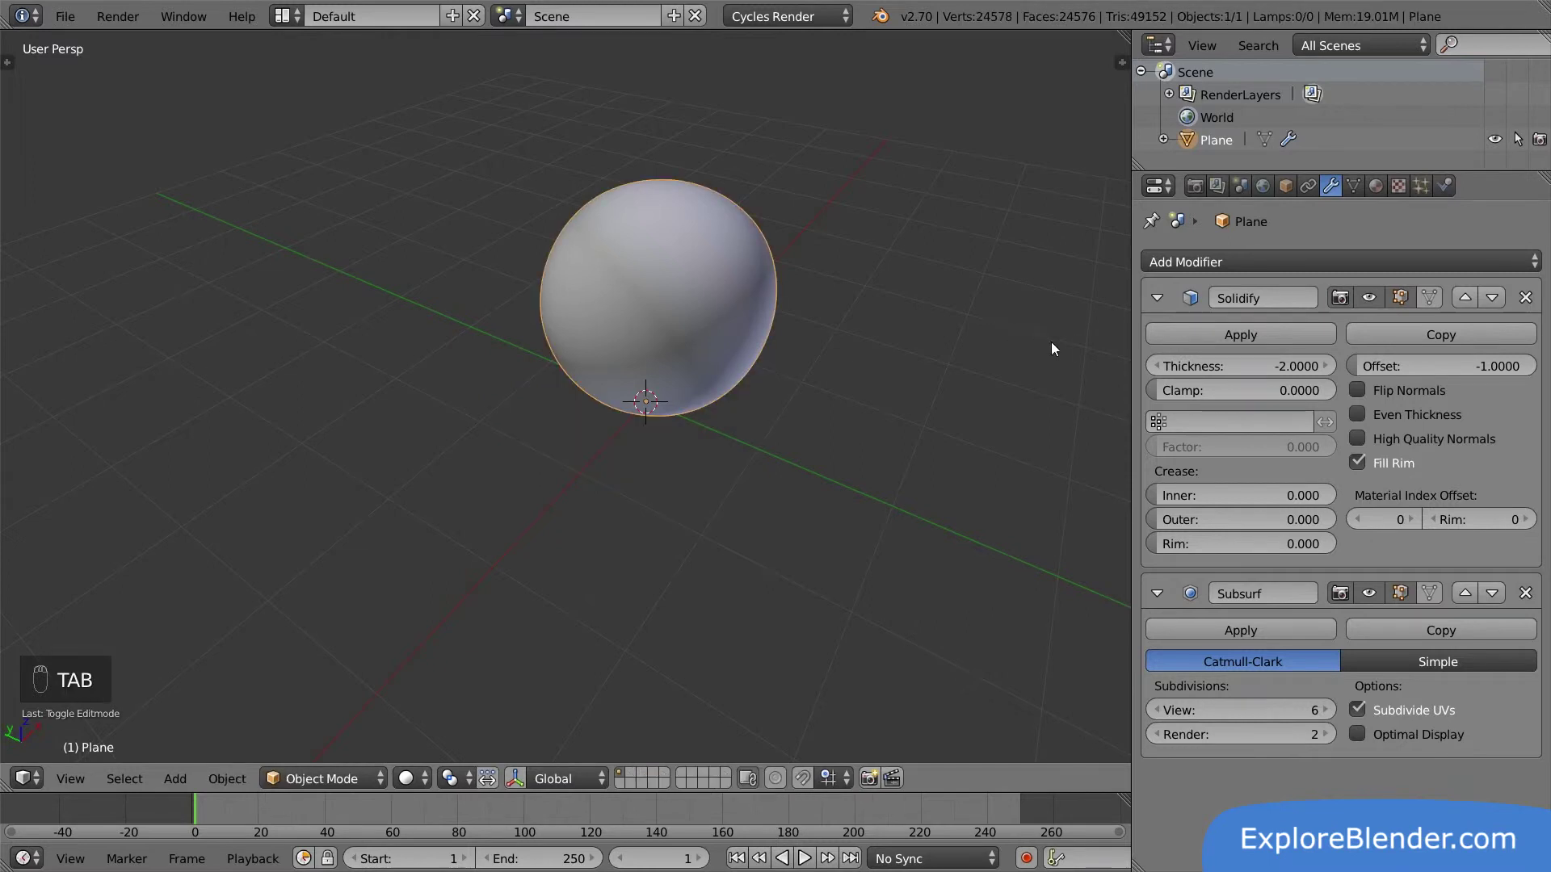
click(1231, 335)
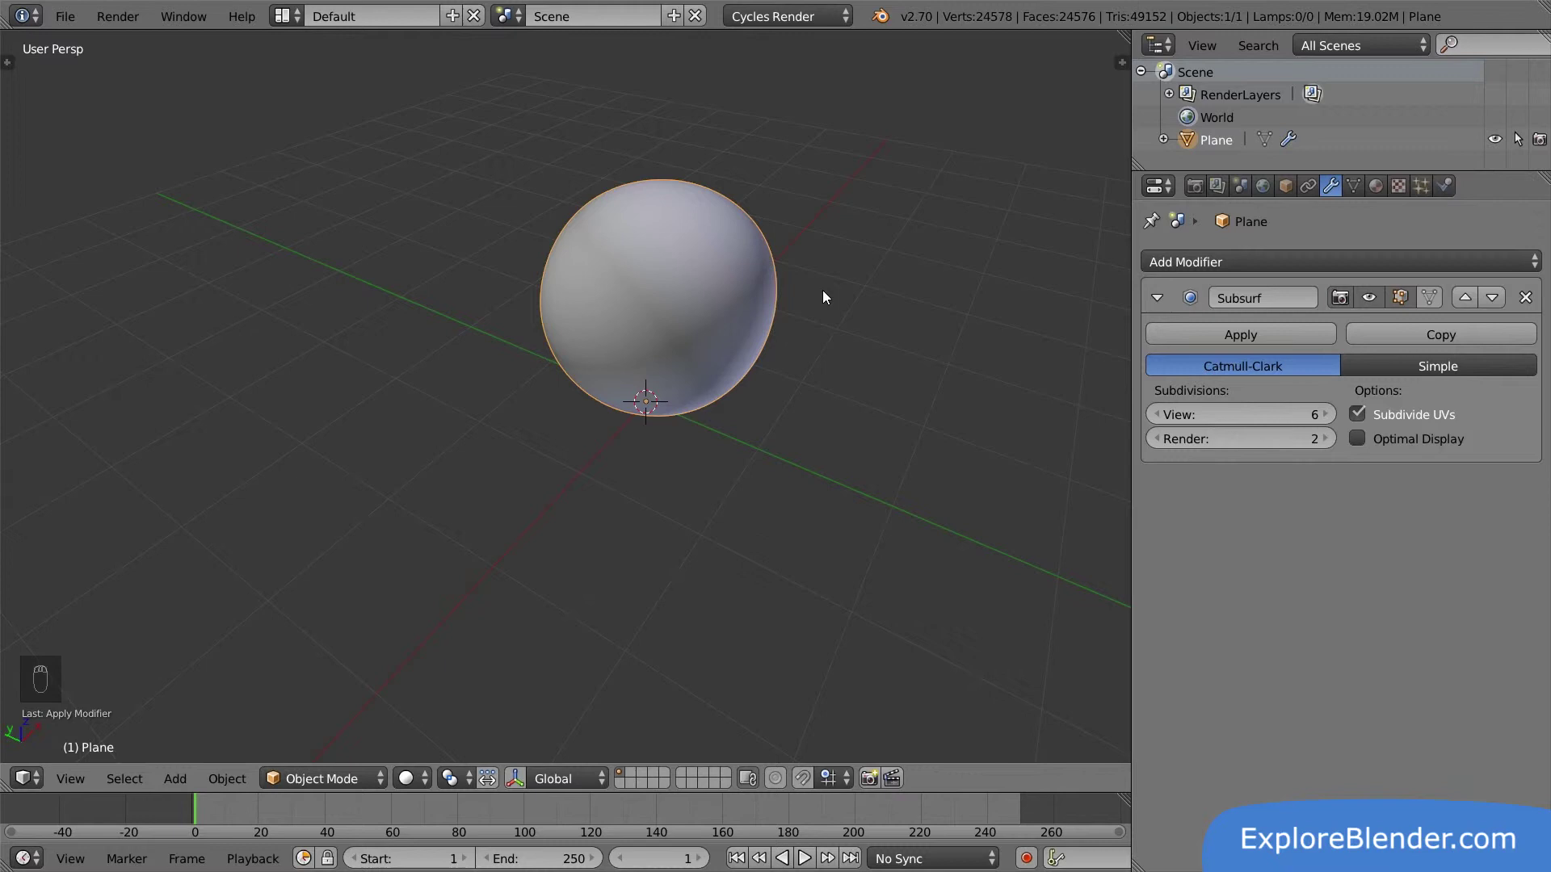
key(Tab)
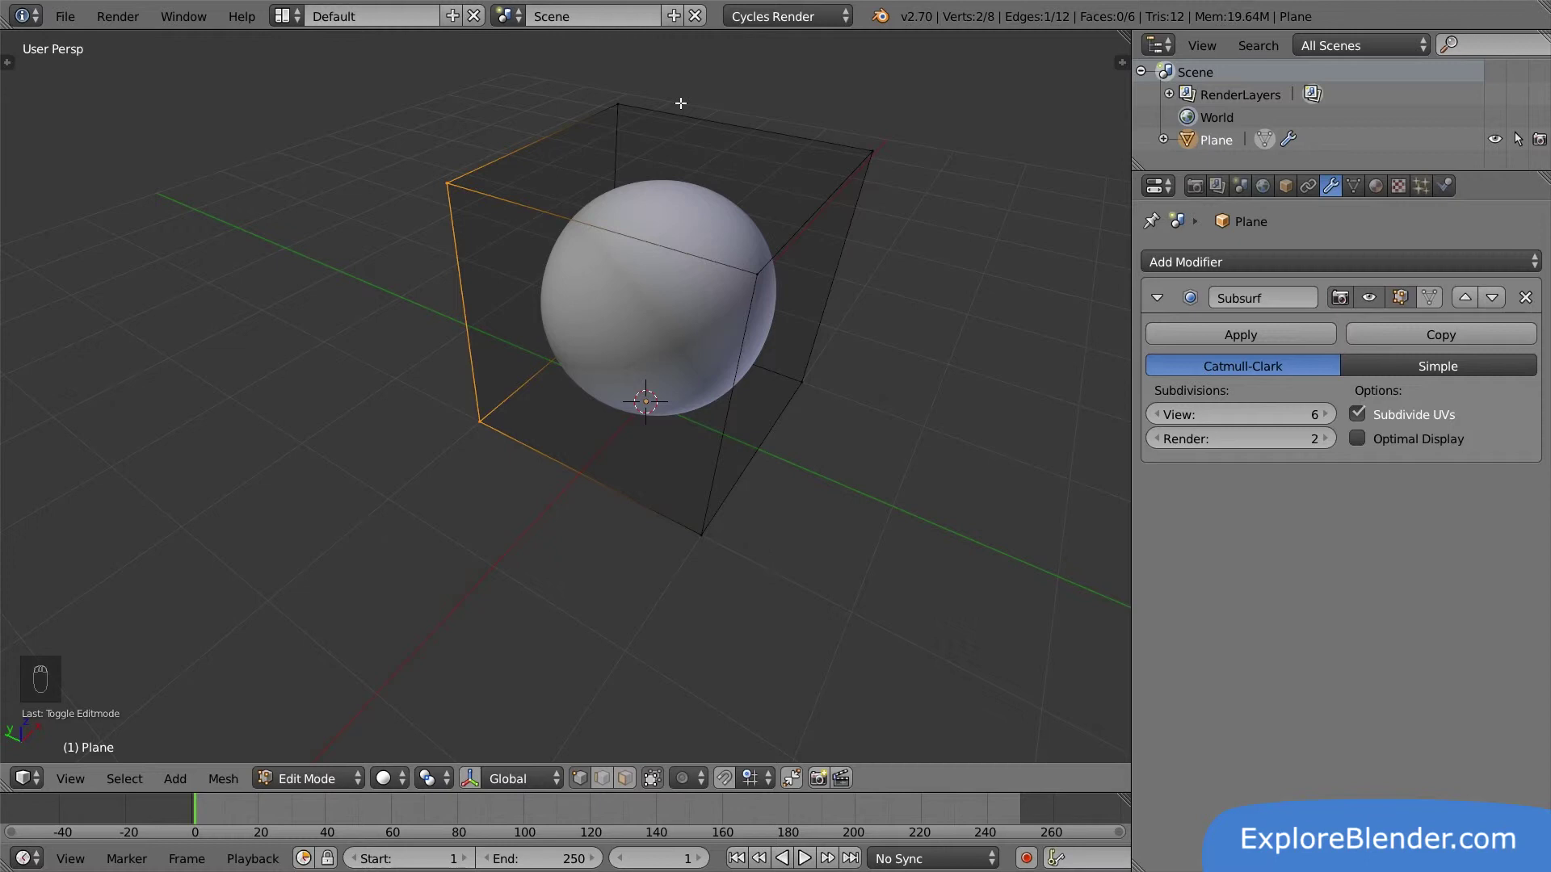
- Test-grab the cube's top back and front top vertices, cancelling the moves, then return to Object Mode
right_click(618, 104)
key(g)
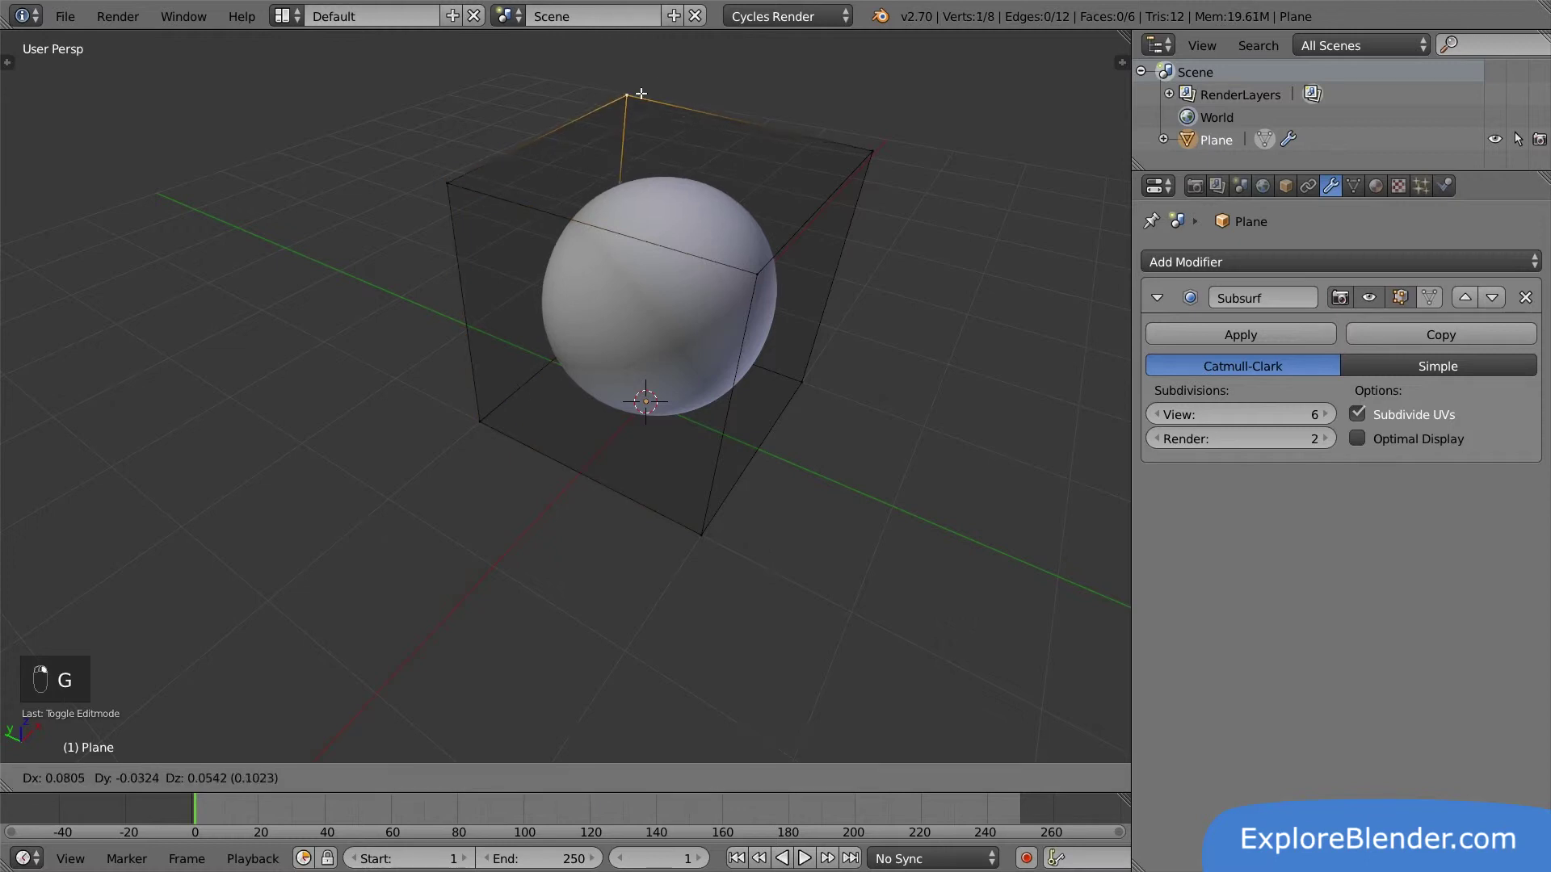
right_click(651, 143)
key(g)
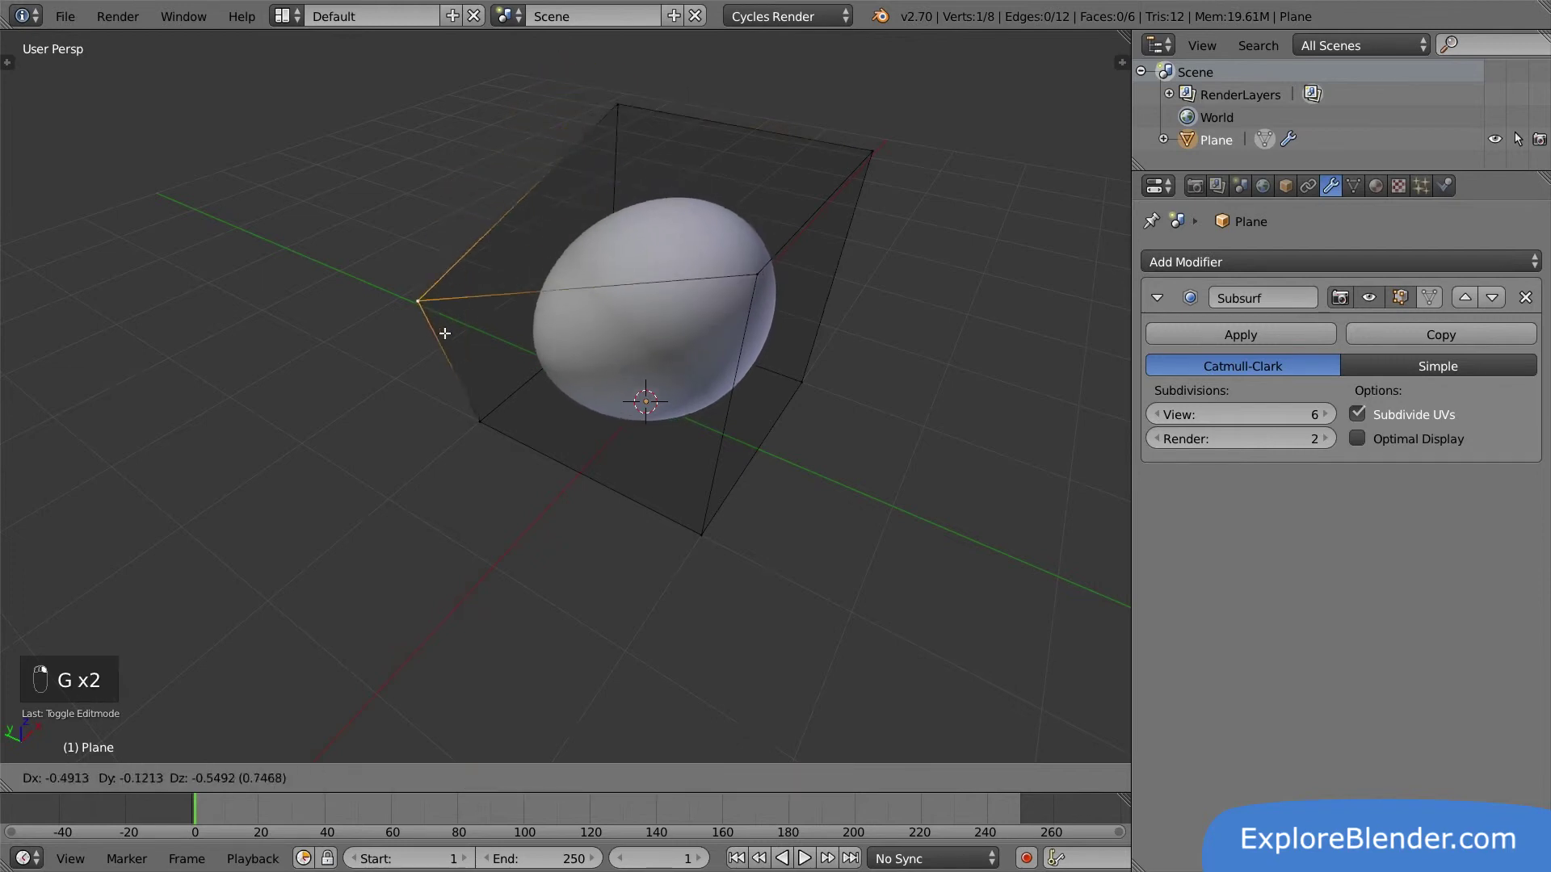
right_click(501, 153)
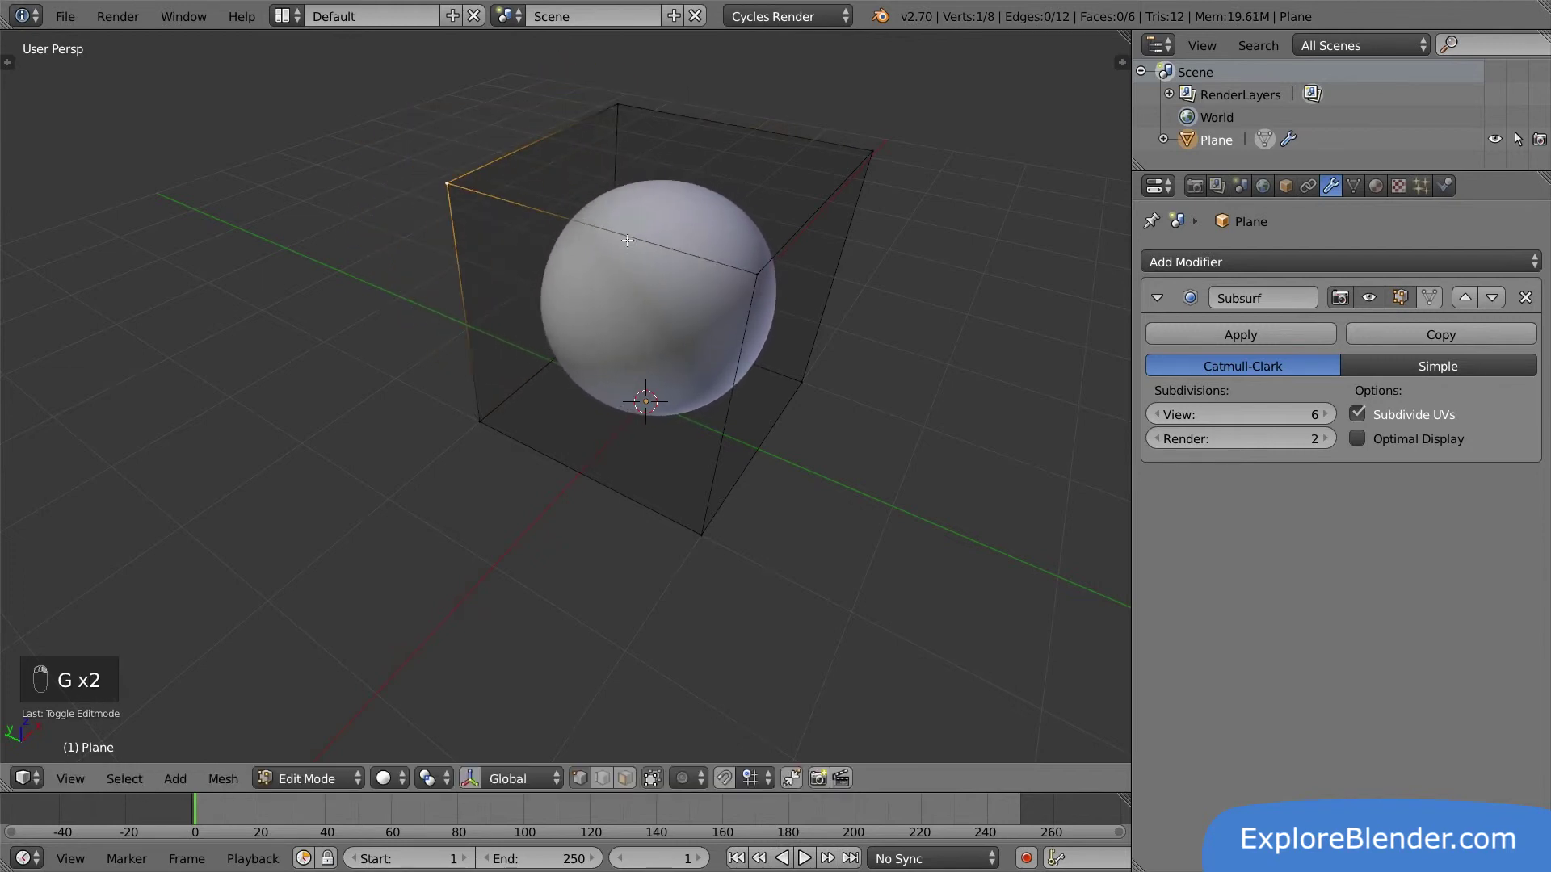
right_click(746, 273)
key(g)
click(718, 274)
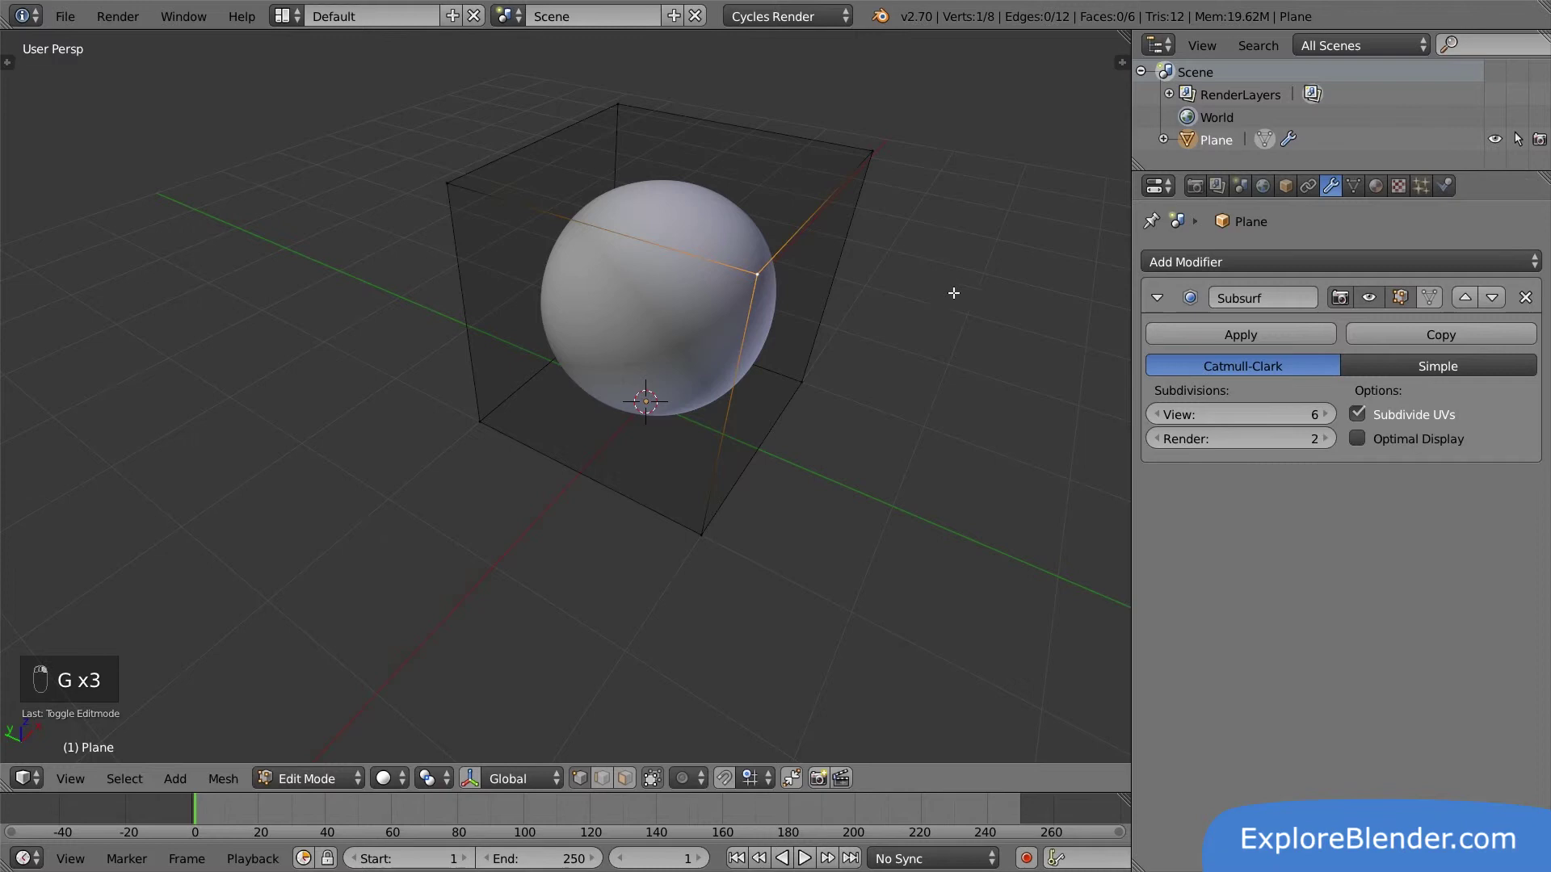
key(Tab)
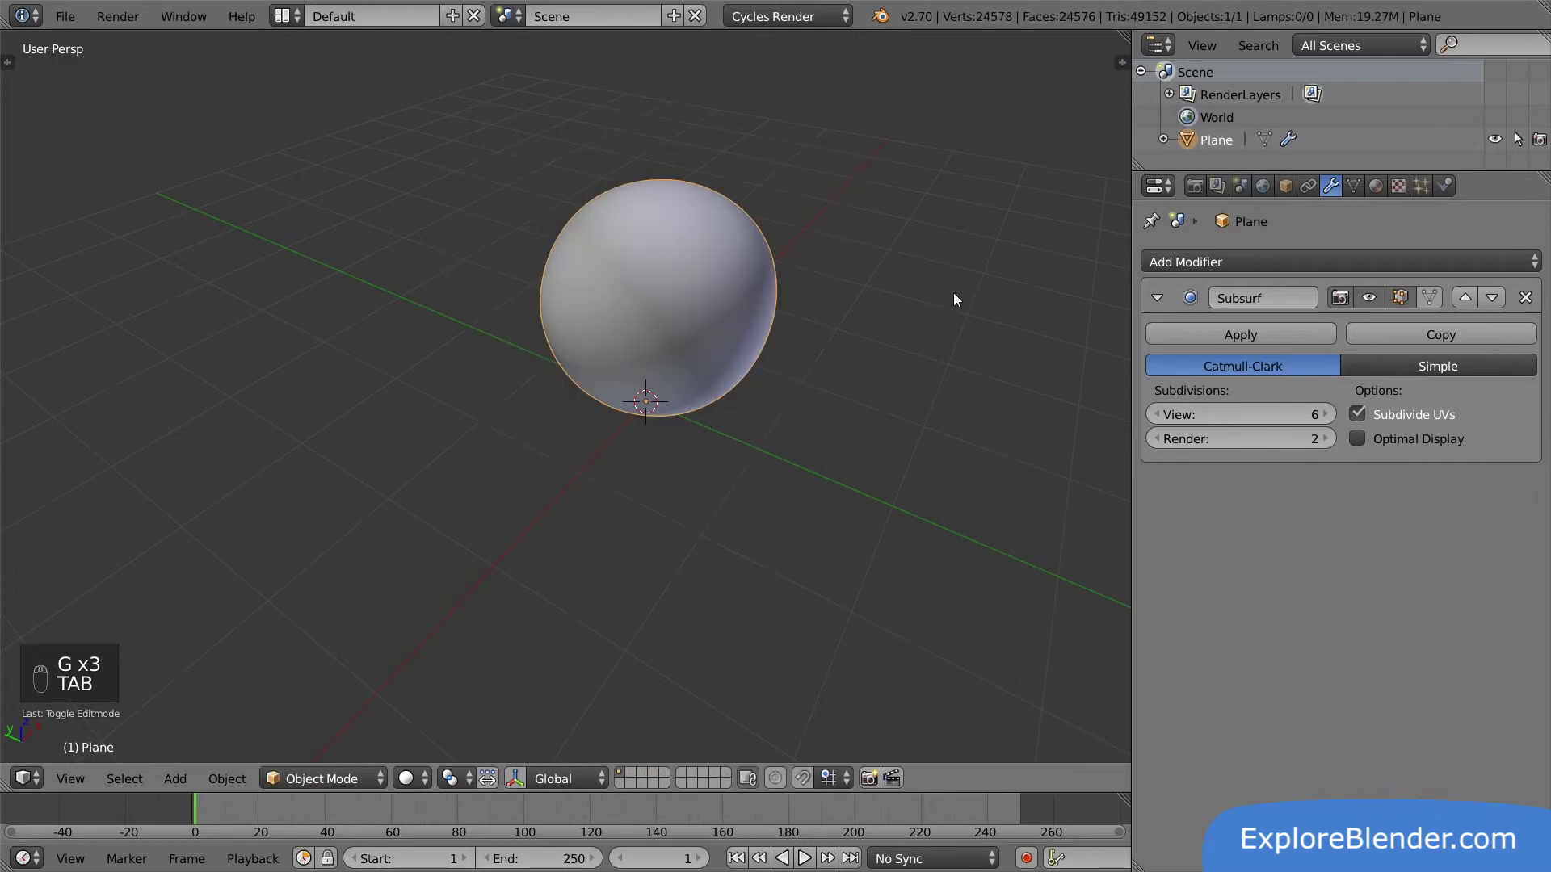
- Undo the Solidify apply so it is a live modifier above Subsurf again
key(ctrl+z)
key(ctrl+z)
key(ctrl+z)
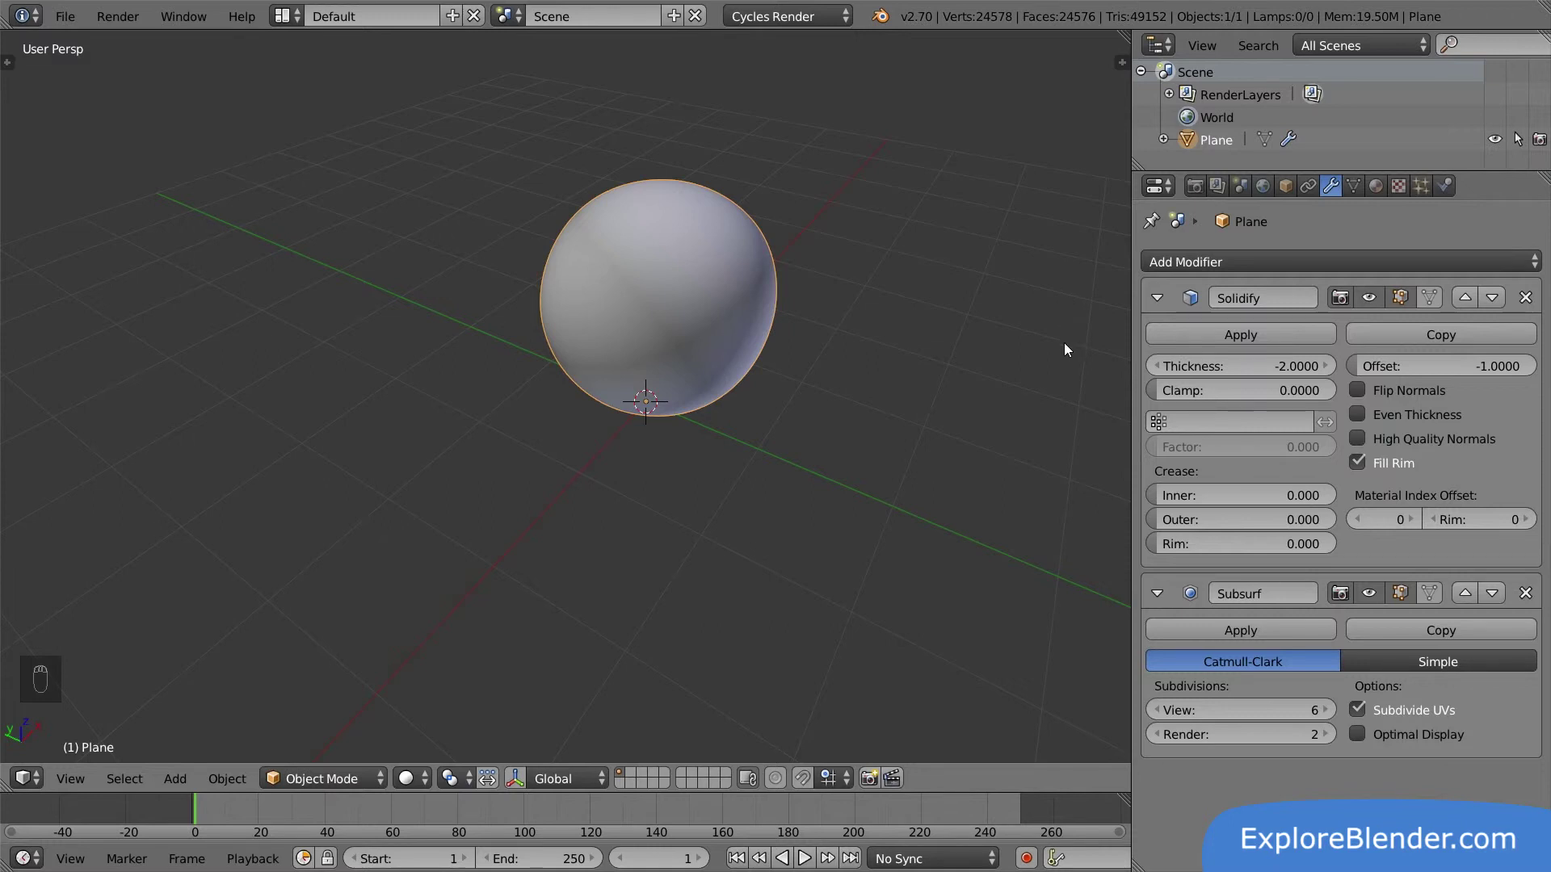
- Apply the Subdivision Surface modifier, leaving only Solidify (Thickness -2) live
click(1237, 630)
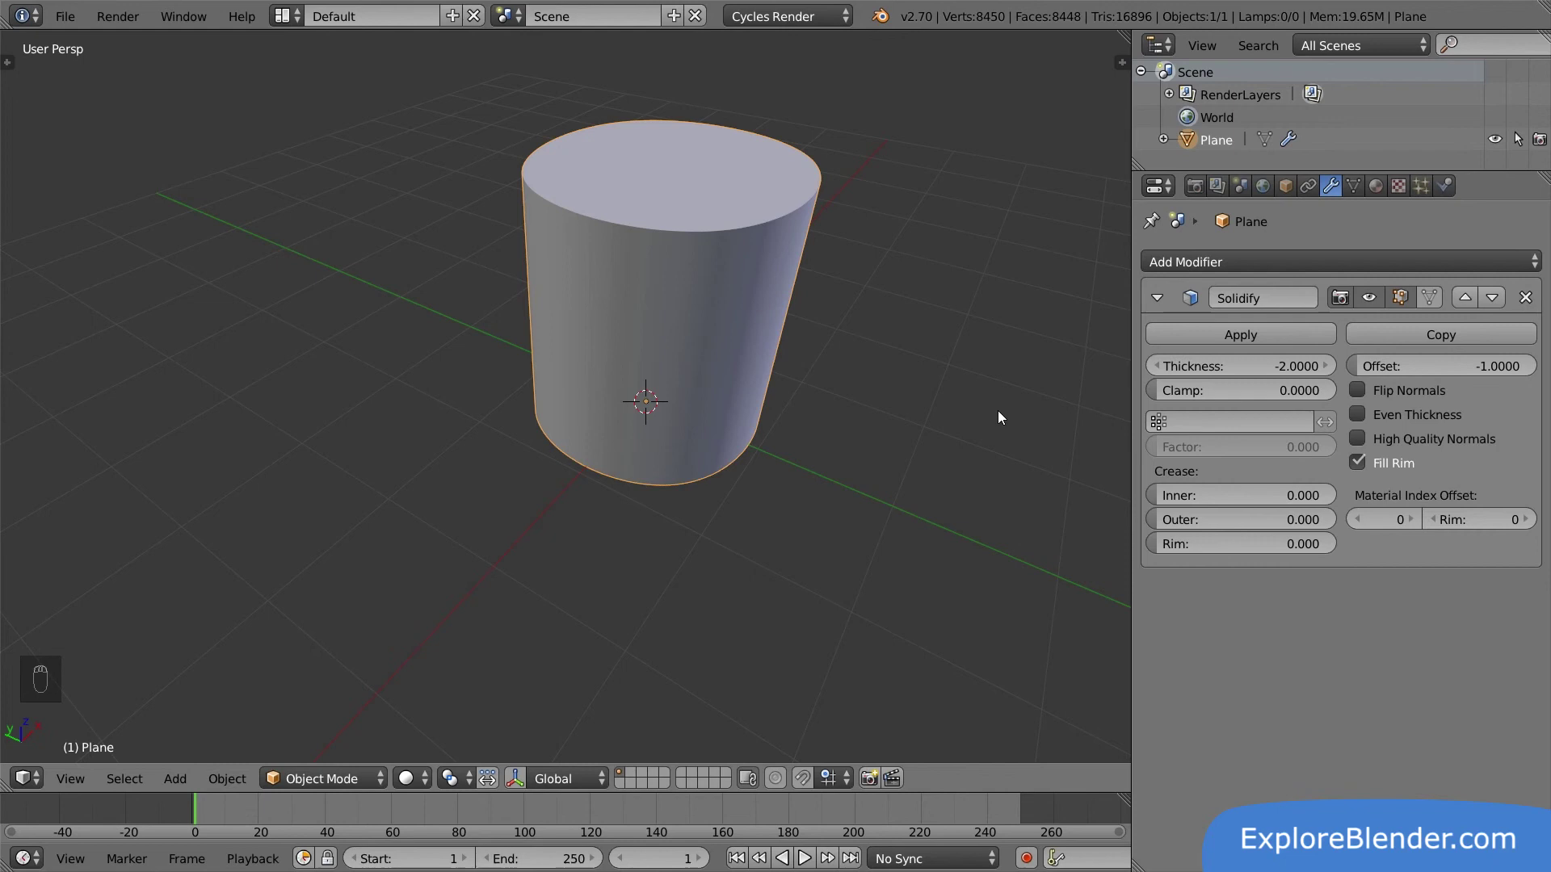
- Undo the Subsurf apply, restoring it below Solidify so the Plane is a smooth sphere again
key(ctrl+z)
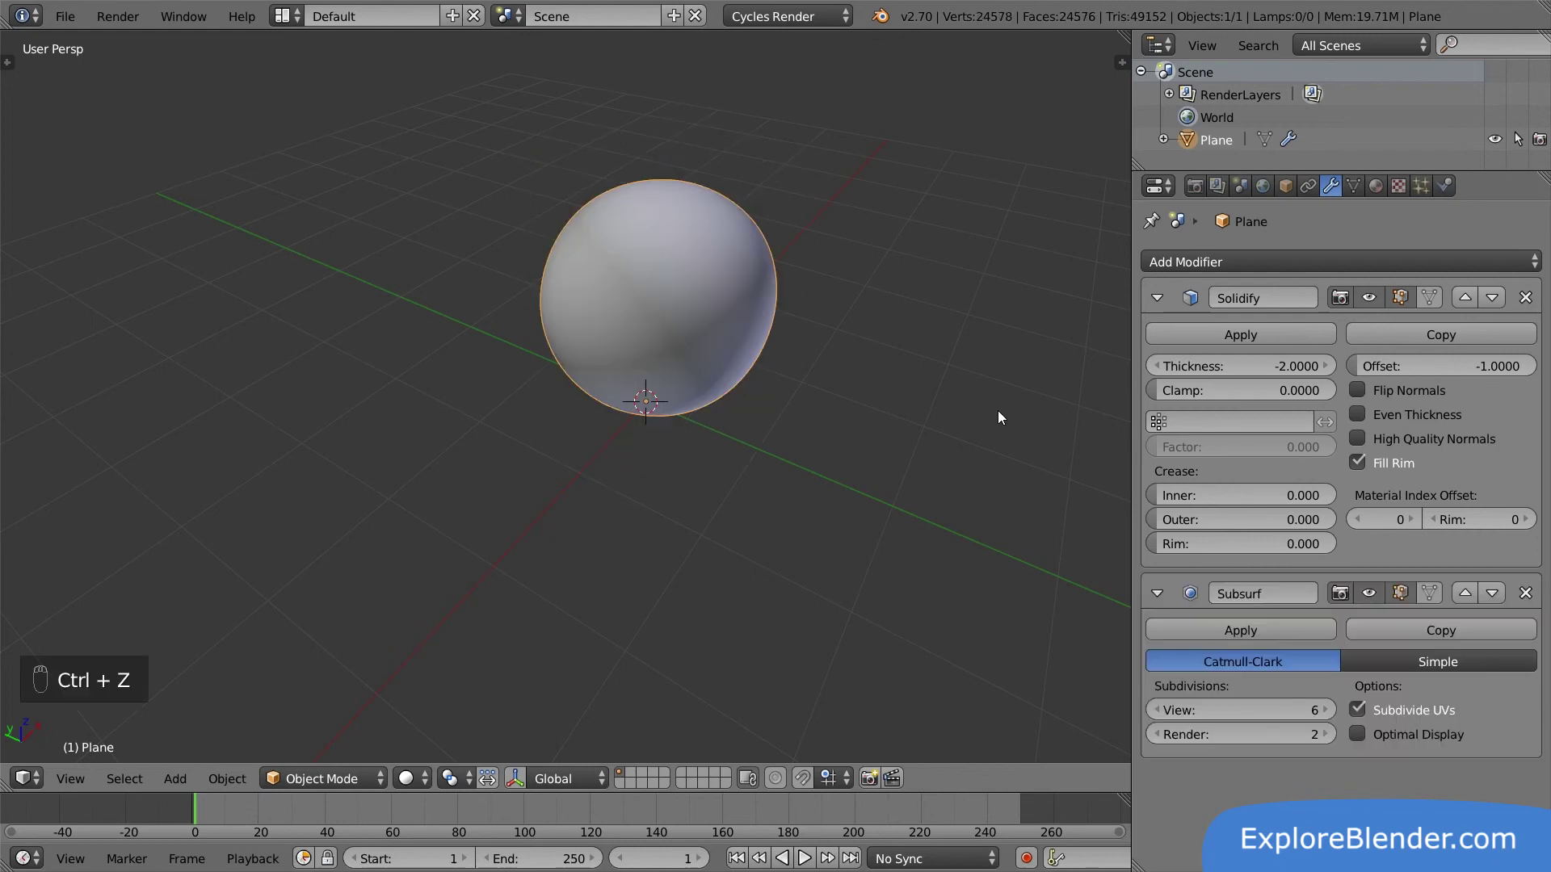